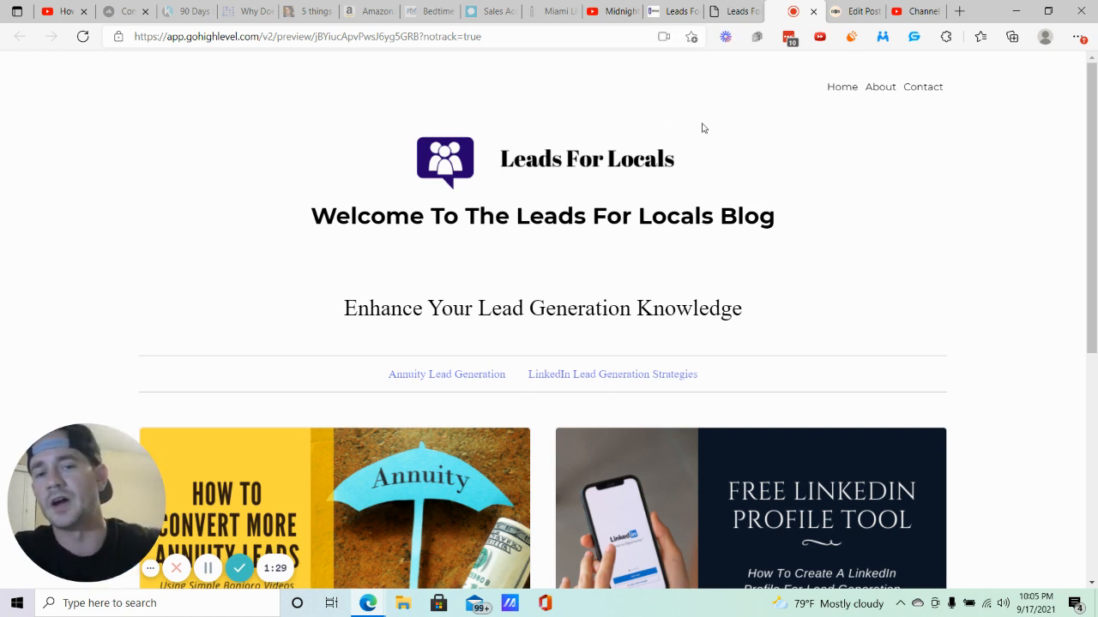
Step: Switch to DropInBlog and open its list of blog posts
click(738, 13)
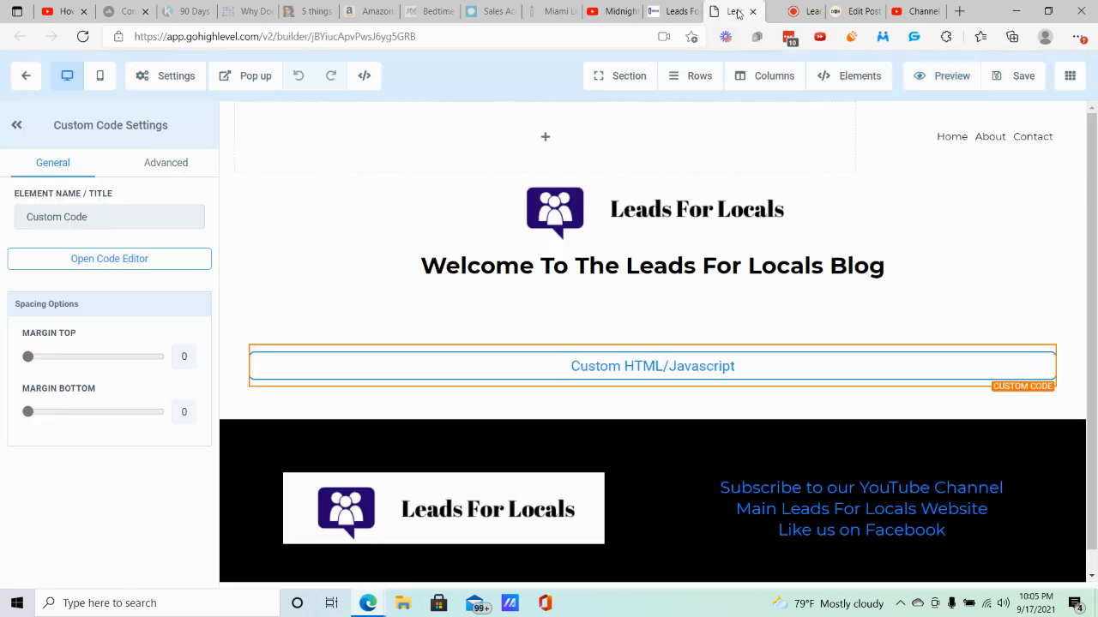
click(862, 11)
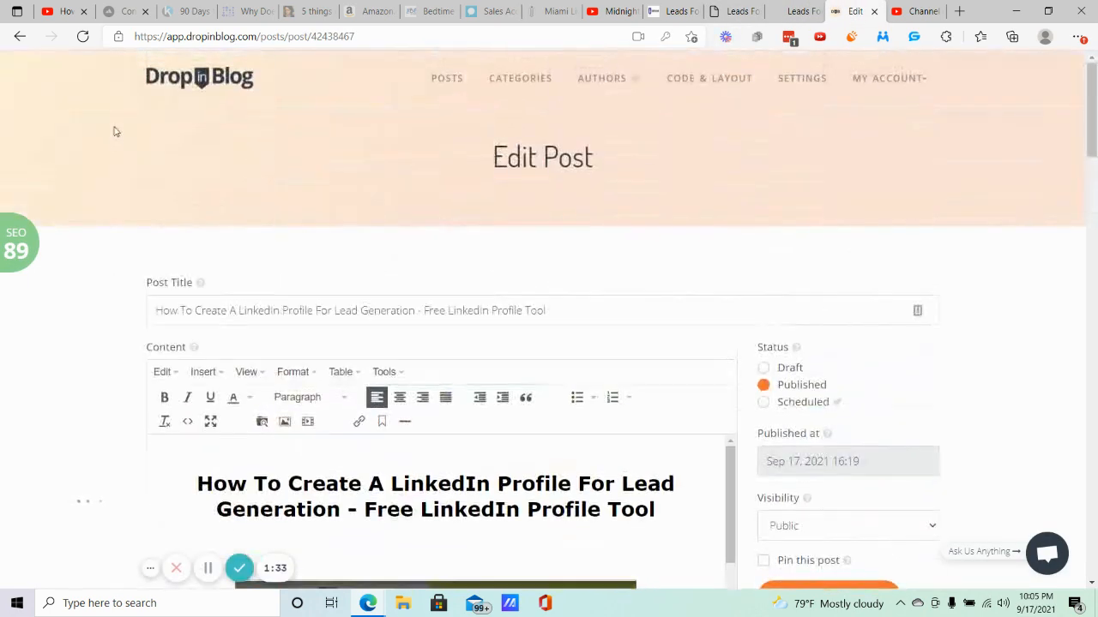
click(214, 85)
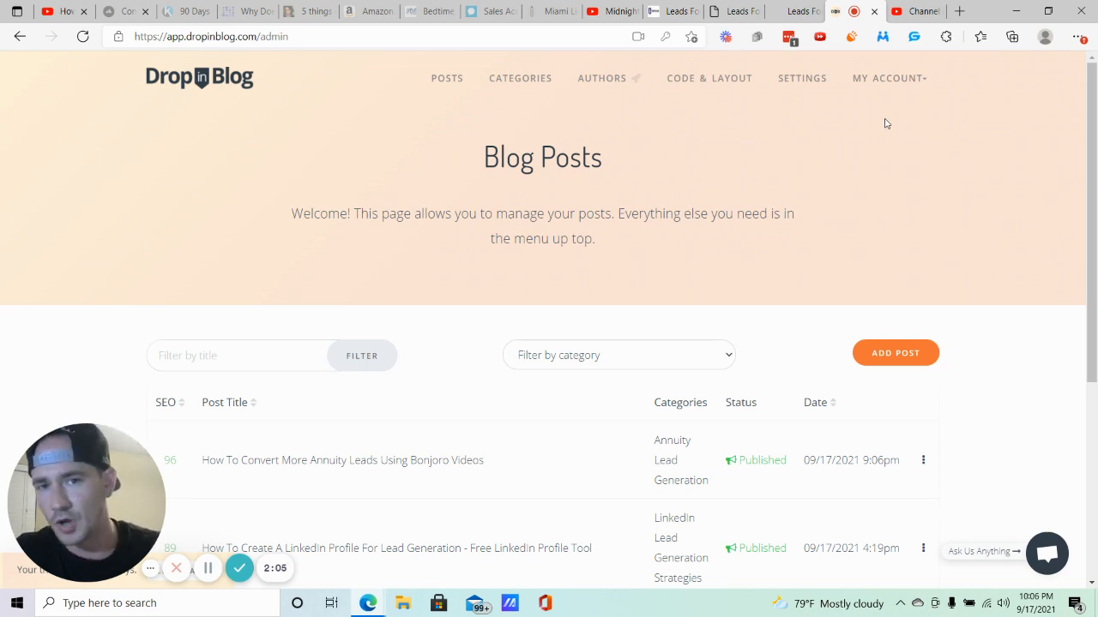
Step: Copy the Step 1 blog script from DropInBlog's Code & Layout page
click(698, 75)
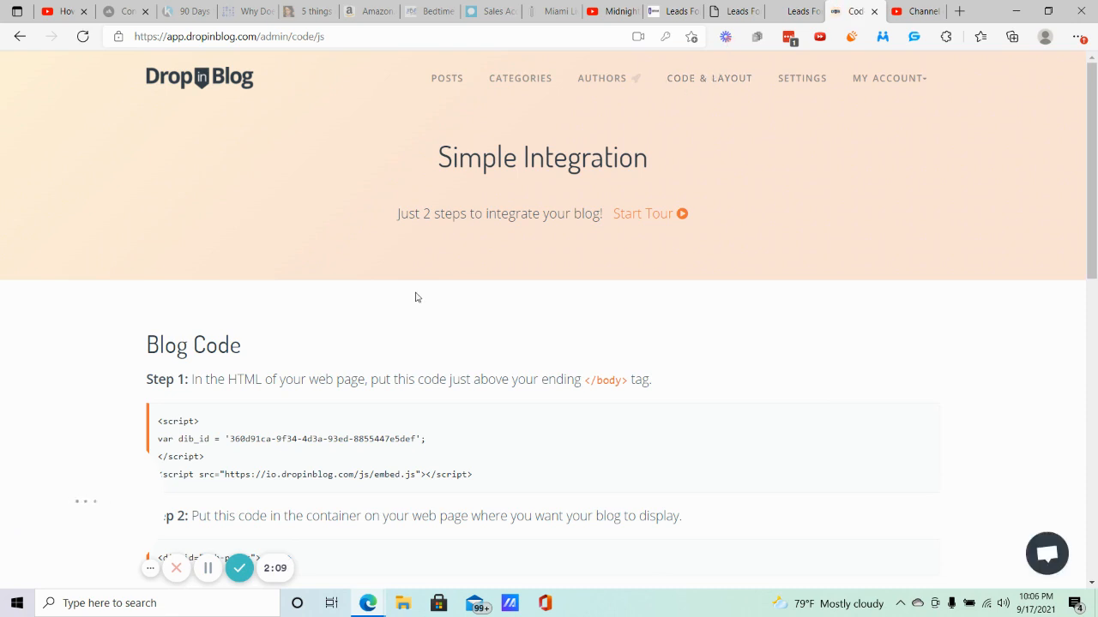
scroll(505, 238, down, 3)
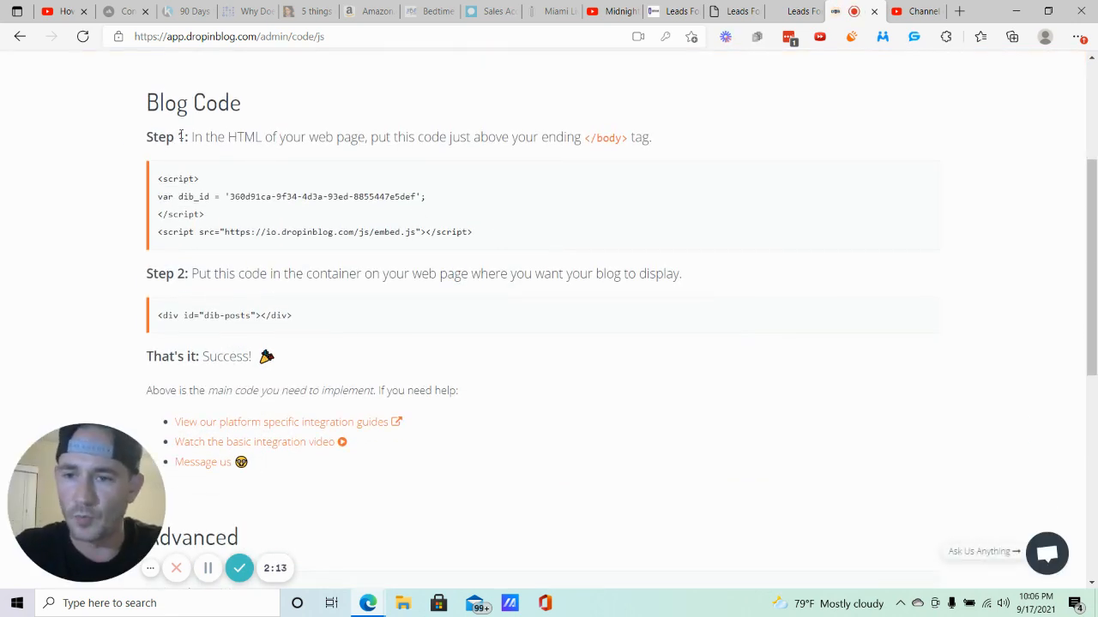
drag(479, 237, 160, 173)
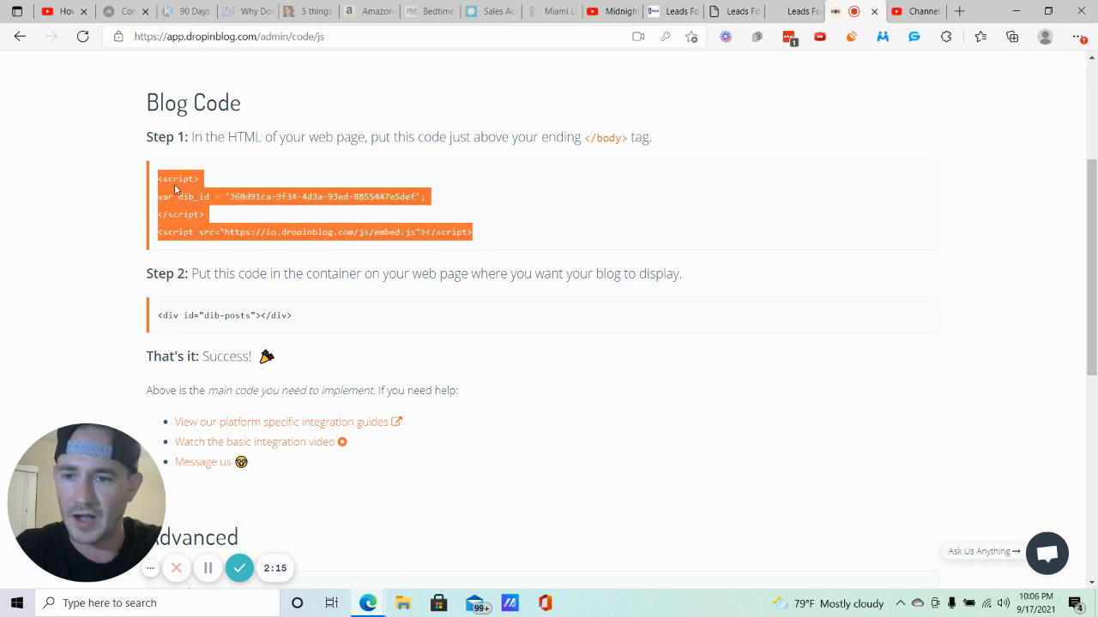
right_click(177, 189)
click(210, 200)
Step: Switch to HighLevel and open the Blog step of the Leads For Locals Website funnel for page editing
click(675, 10)
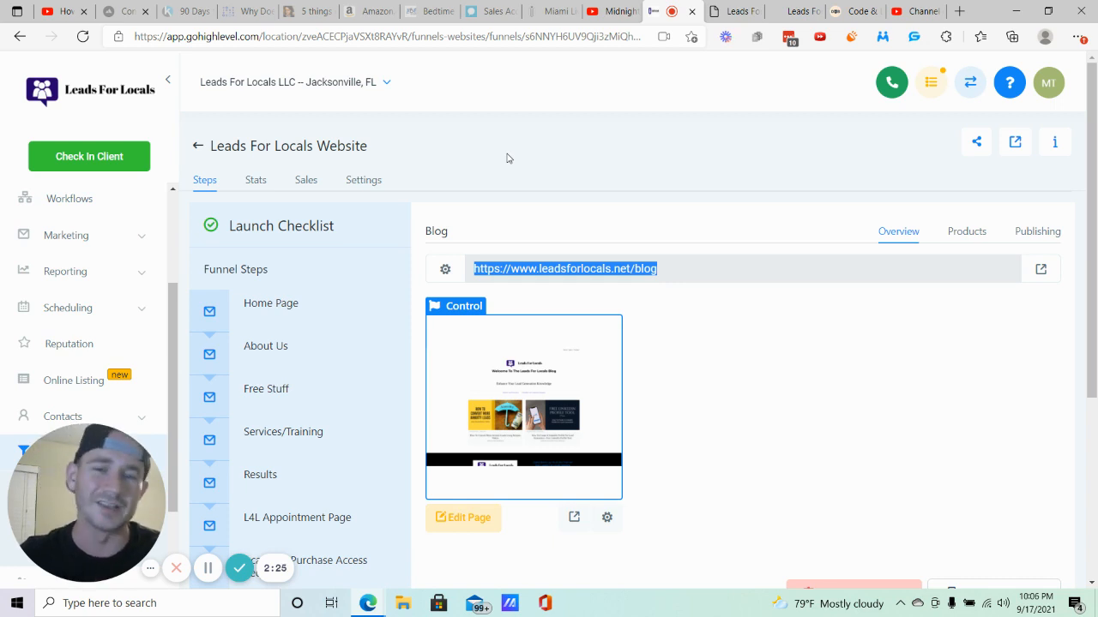
scroll(326, 271, down, 3)
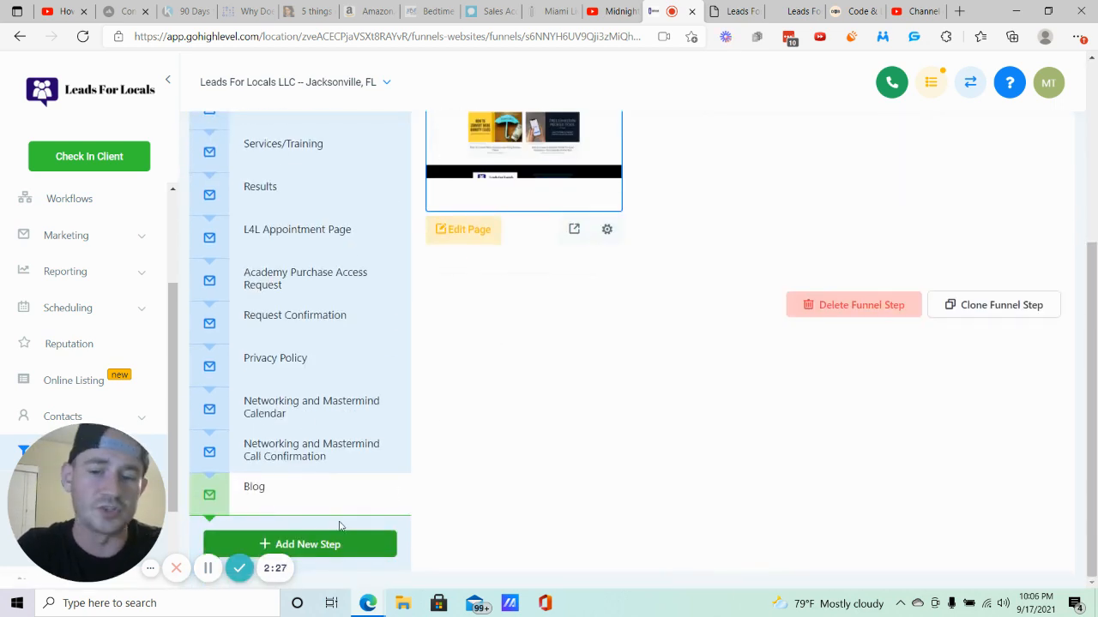
scroll(443, 480, up, 3)
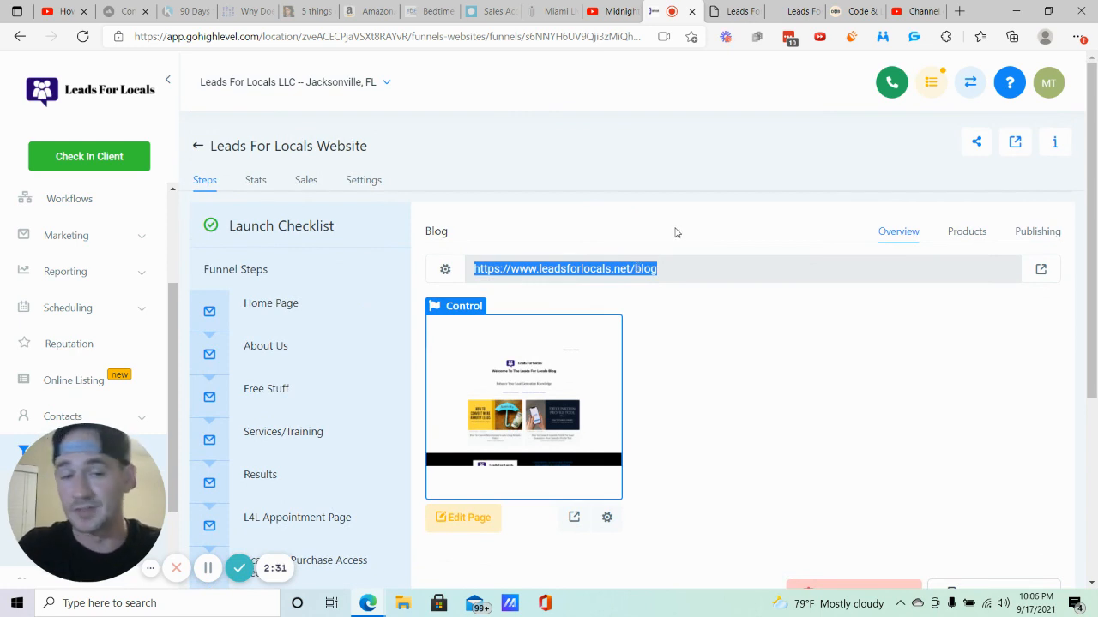
click(712, 195)
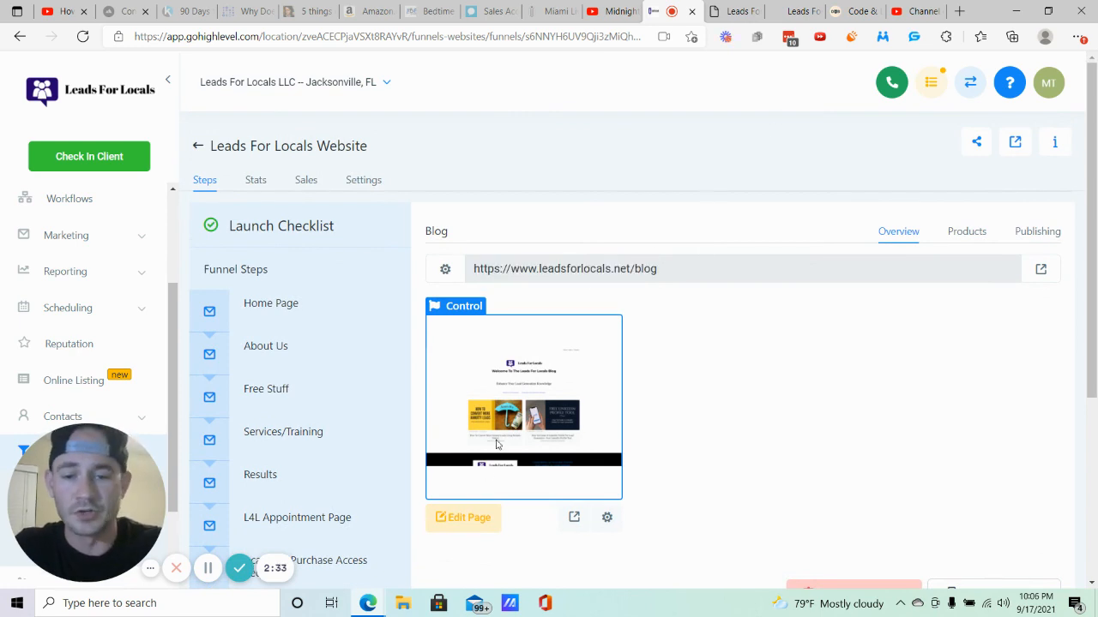
click(463, 521)
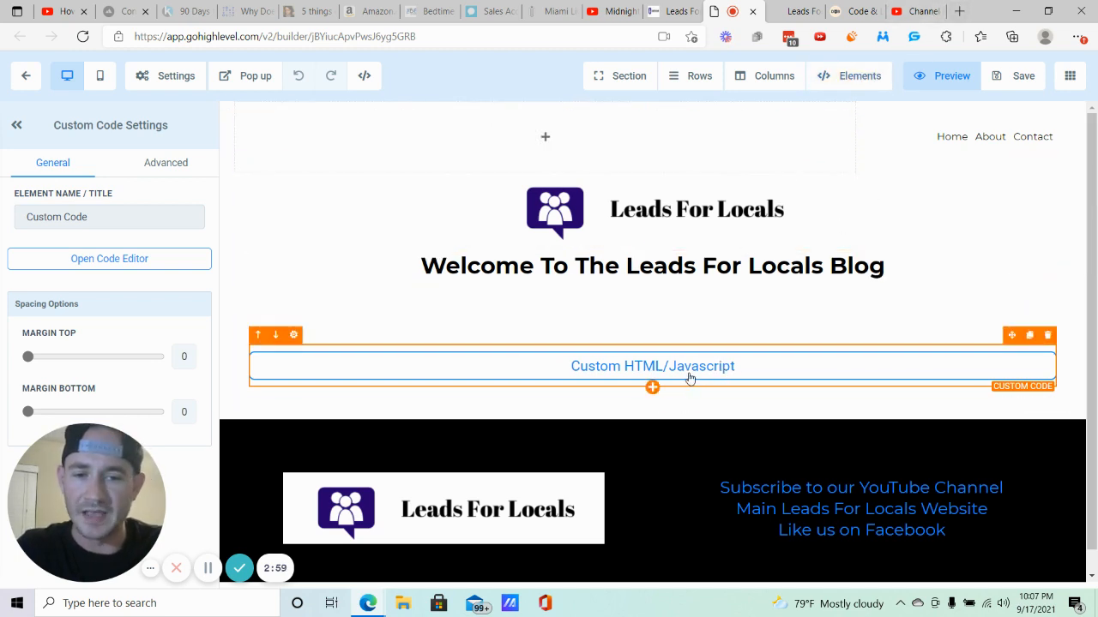
Step: Try adding another Custom JS/HTML element below the welcome heading, and delete the extra one
click(854, 83)
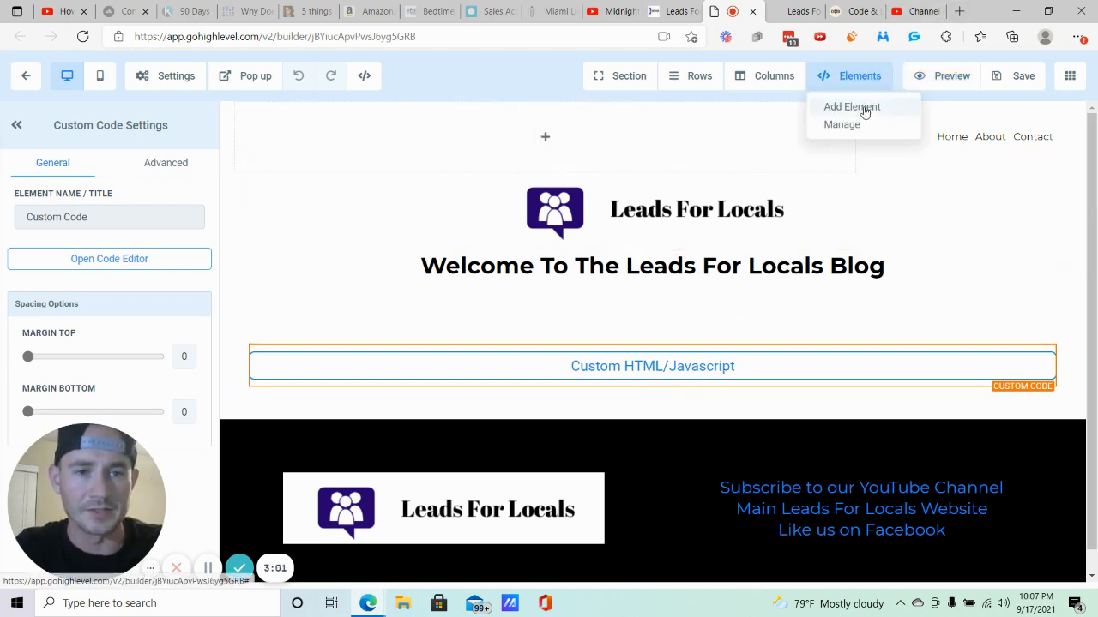
click(857, 106)
scroll(880, 283, down, 3)
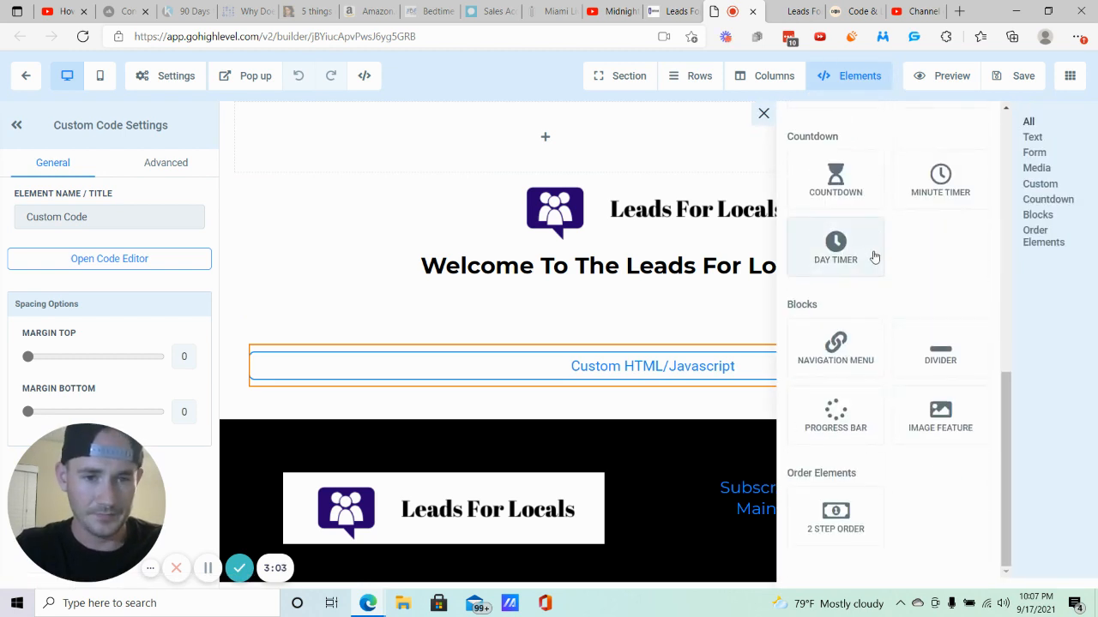
scroll(904, 242, up, 5)
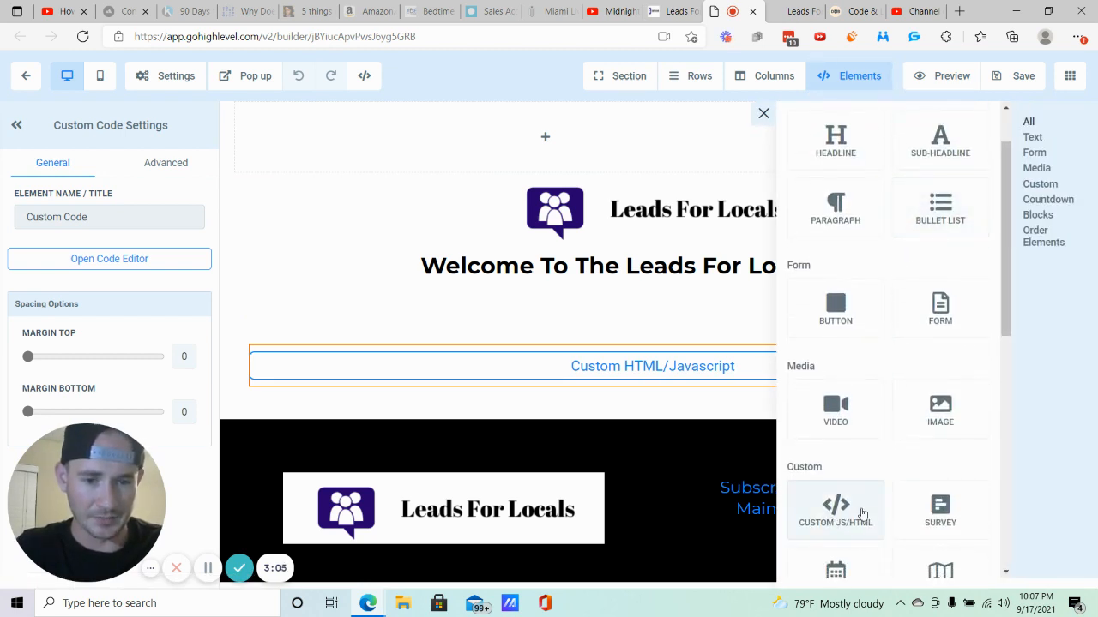
drag(851, 512, 690, 377)
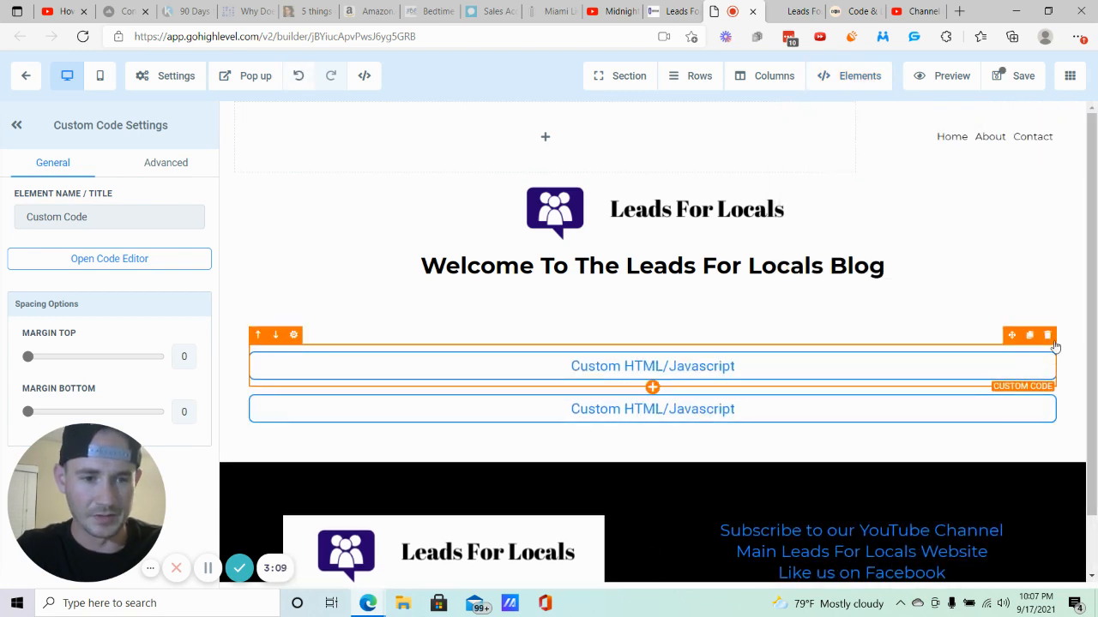
click(1048, 336)
Step: Review the custom code element's embed code against DropInBlog's Step 2 container code, and close the code editor without changes
click(674, 366)
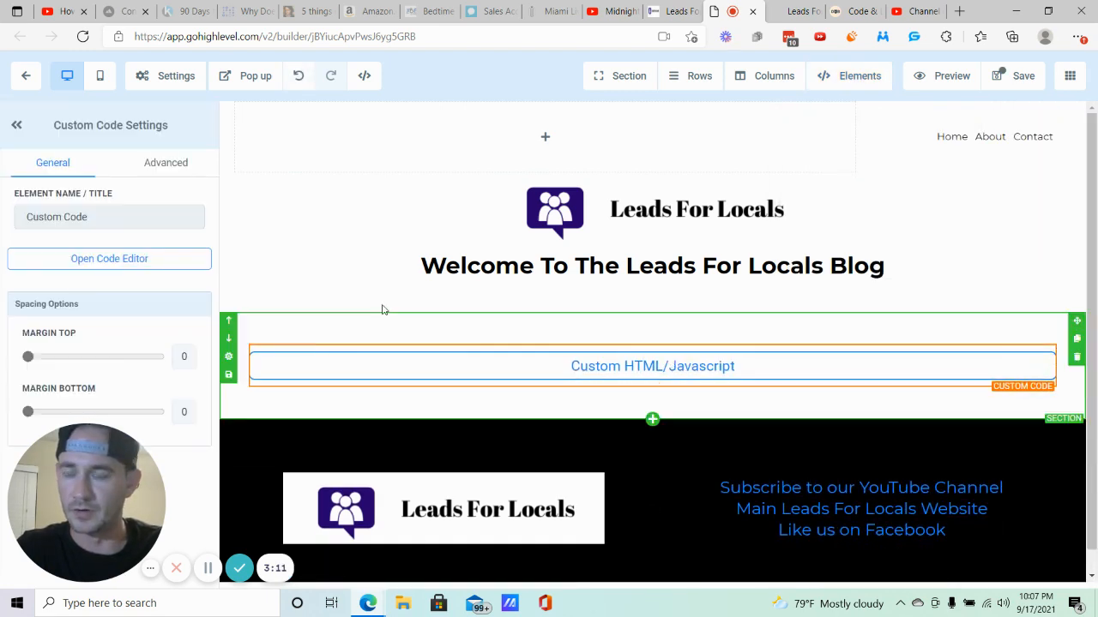
click(141, 269)
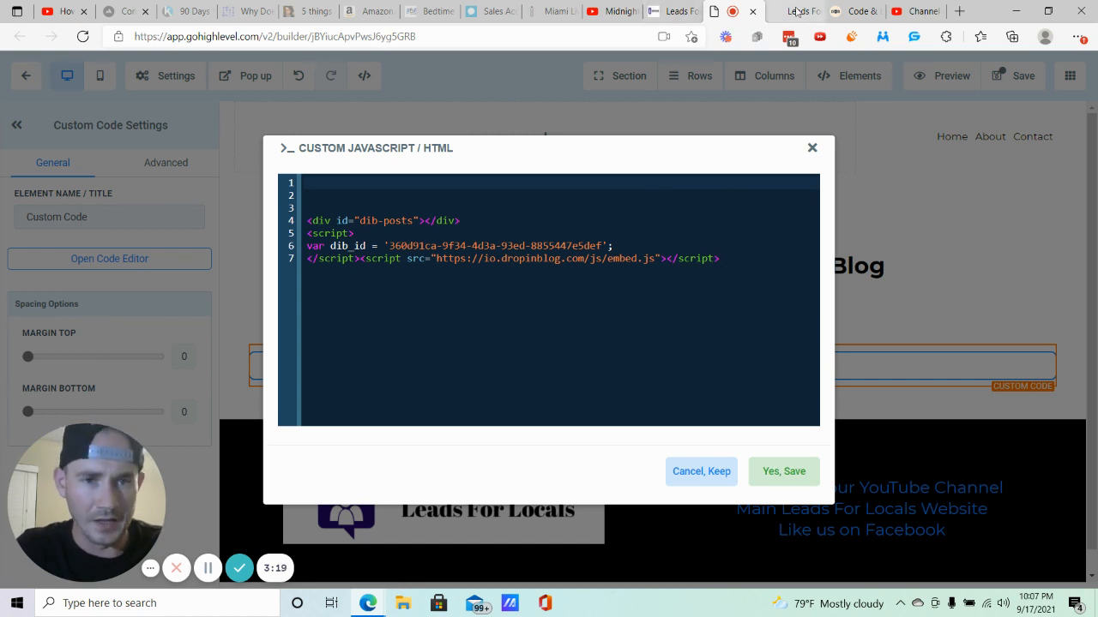
click(854, 12)
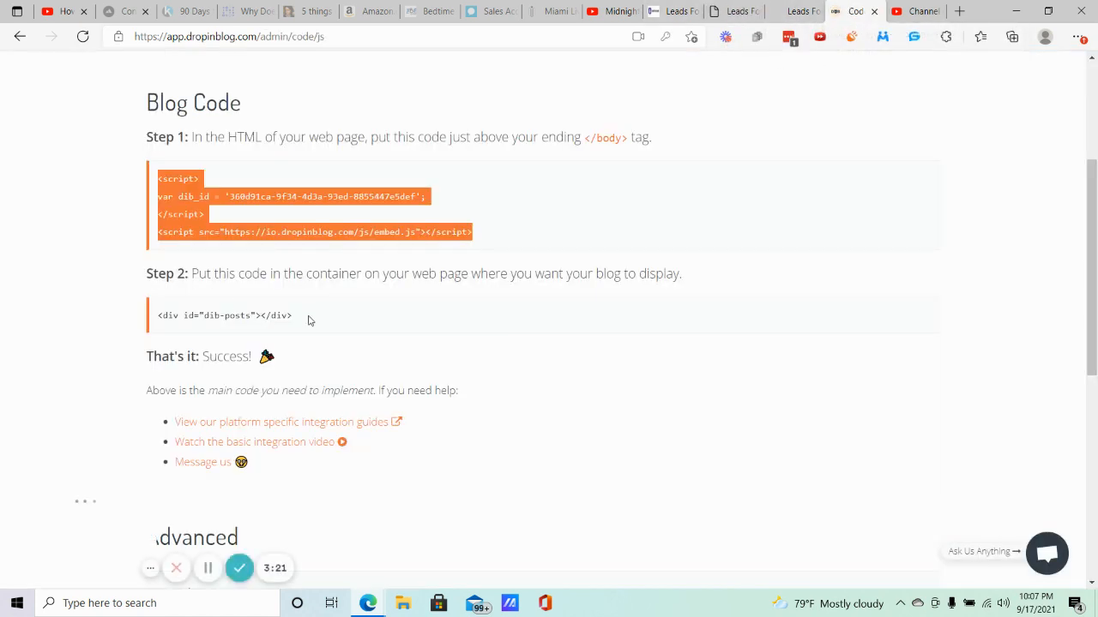
drag(306, 318, 157, 318)
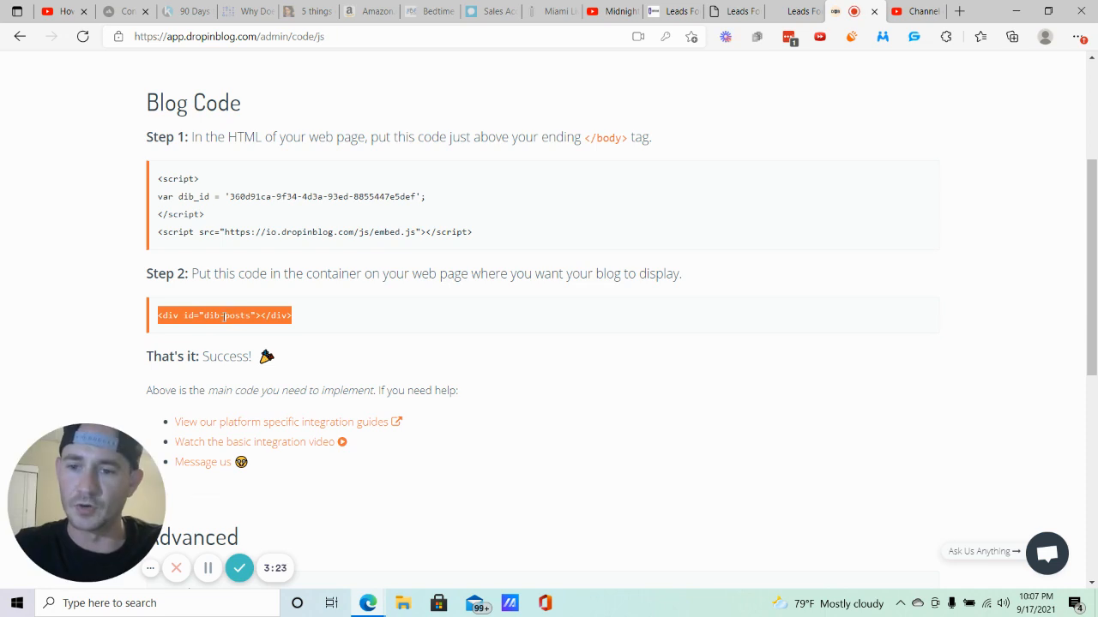
click(682, 11)
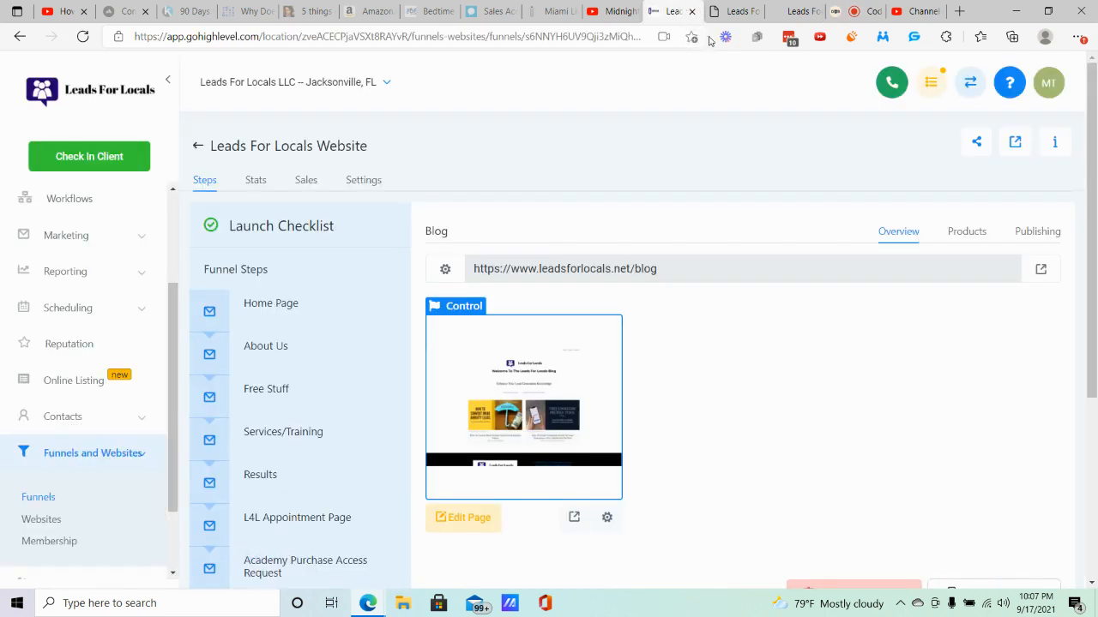
click(733, 11)
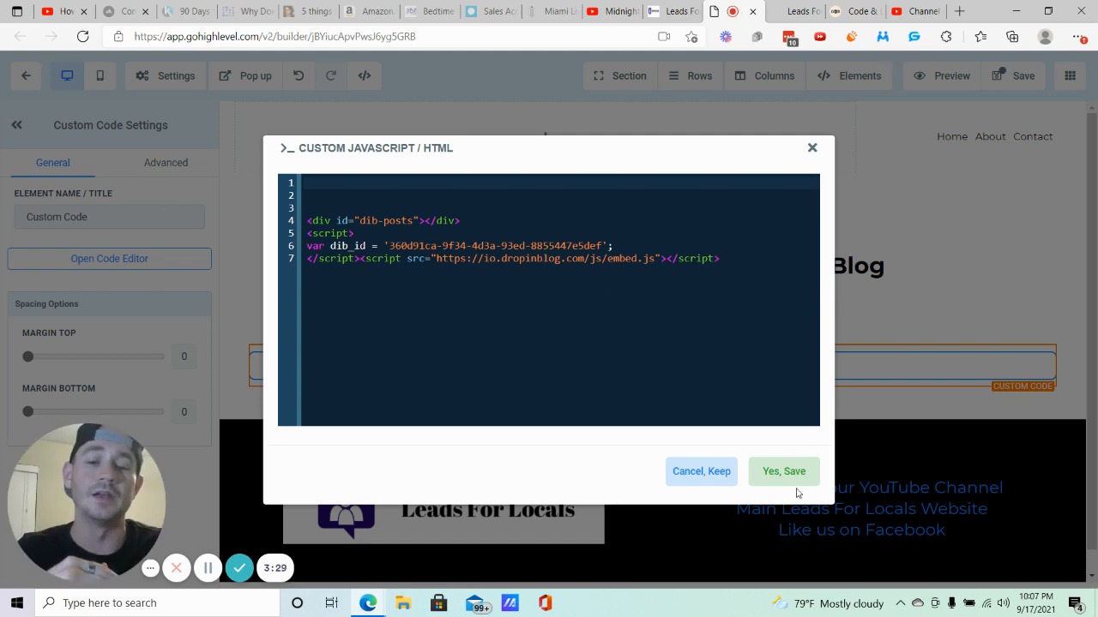
click(812, 150)
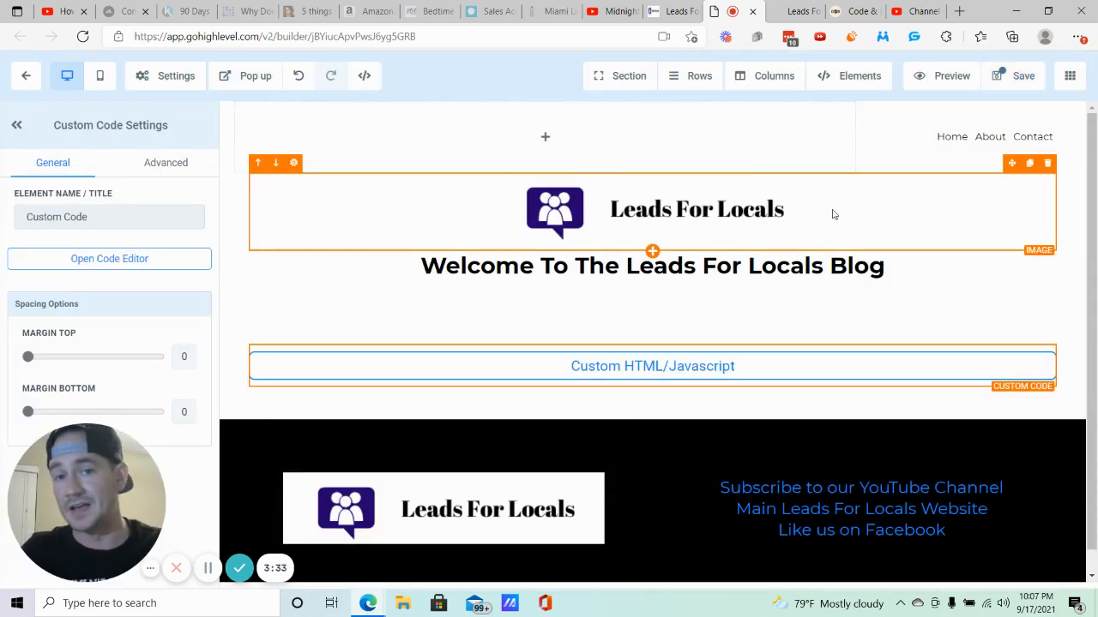
Step: Compare the funnel's blog page address with the Blog URL in DropInBlog's main settings
click(676, 11)
drag(682, 266, 471, 268)
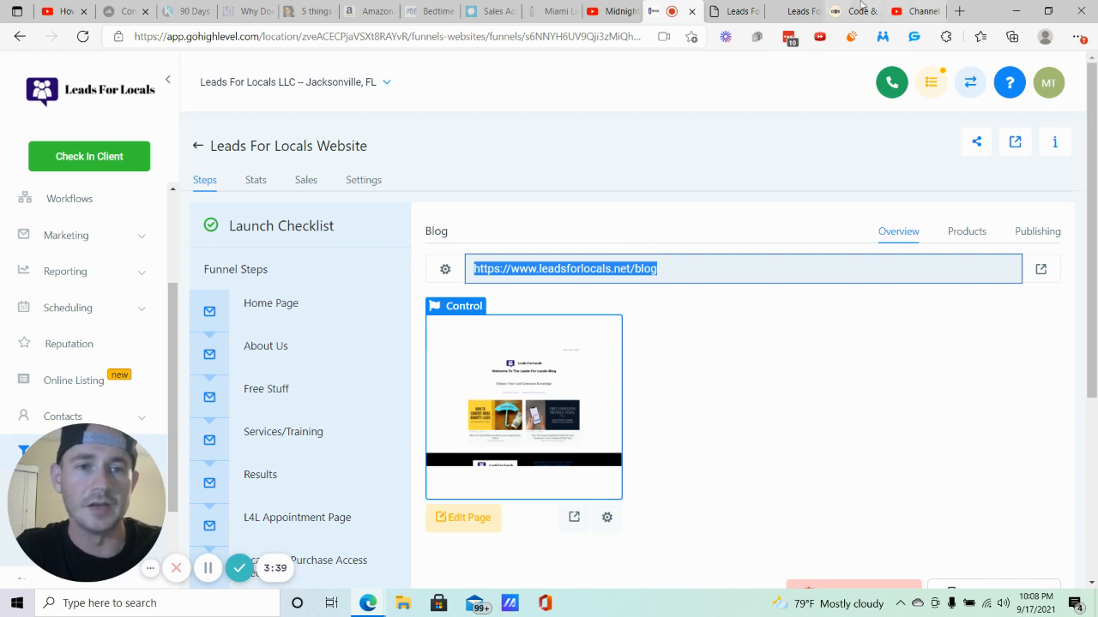
click(854, 10)
scroll(845, 202, up, 5)
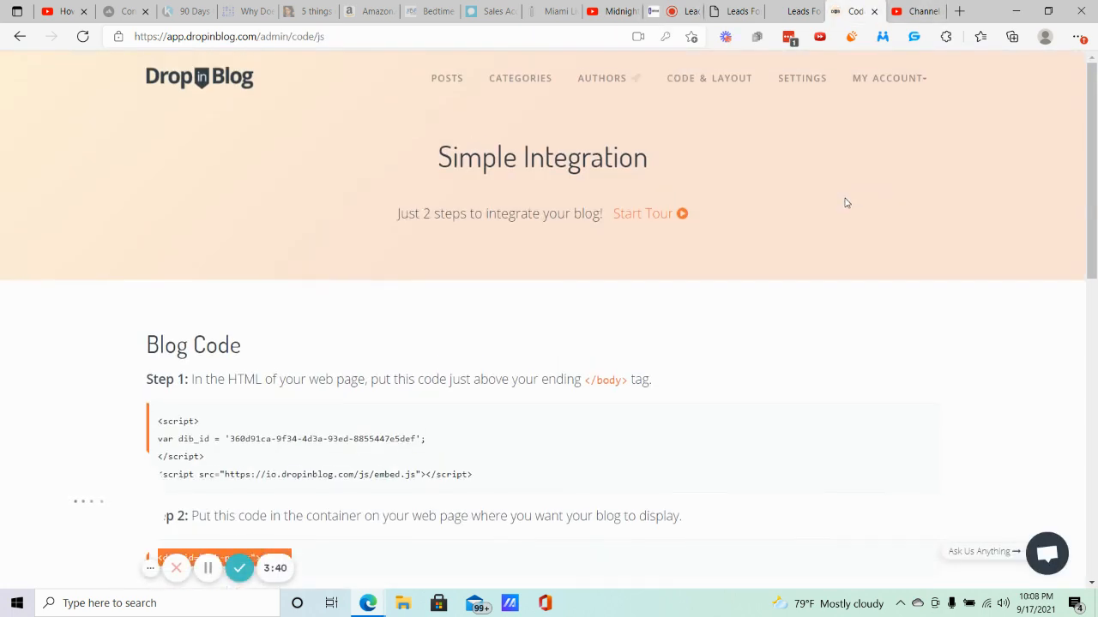
click(806, 78)
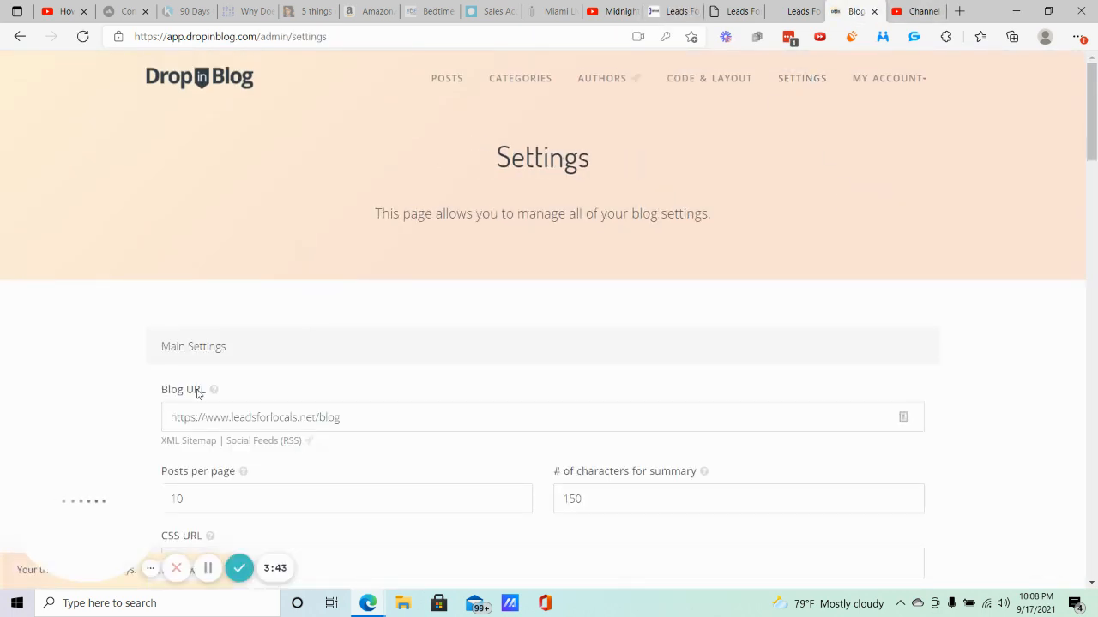
scroll(197, 391, down, 1)
triple_click(336, 336)
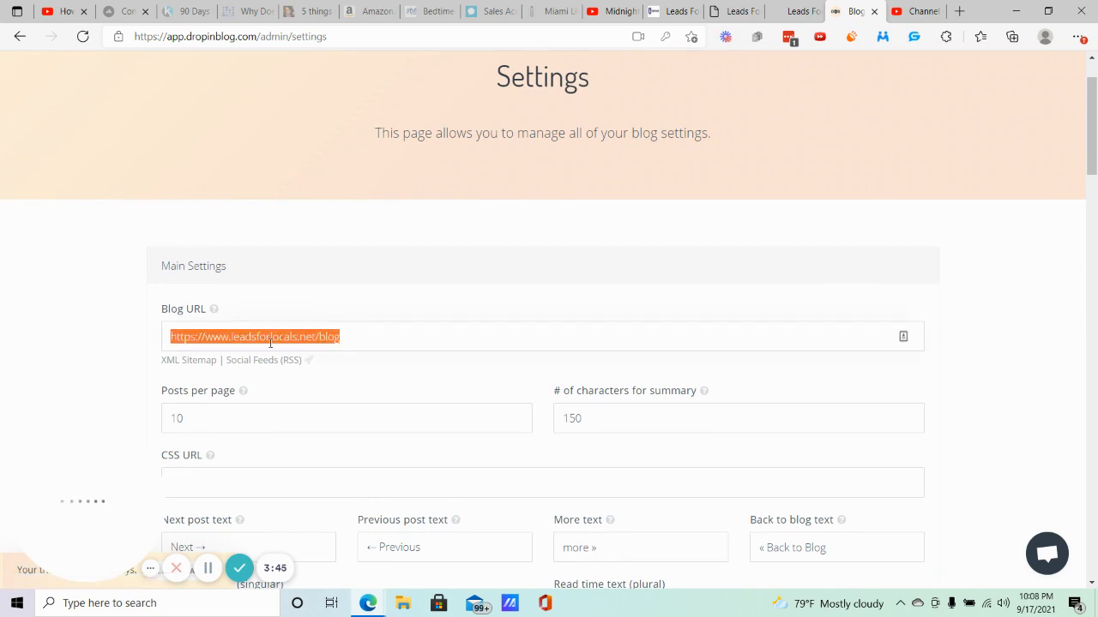
scroll(453, 321, down, 5)
click(234, 379)
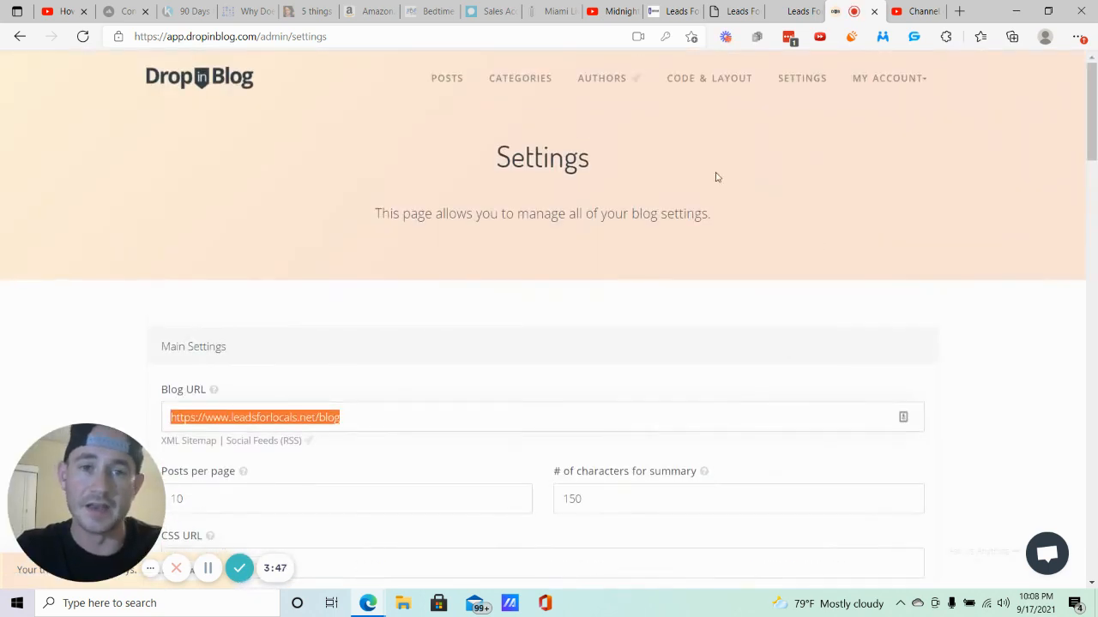
Step: Open the address from the Blog URL setting in the browser
scroll(289, 362, down, 1)
right_click(292, 337)
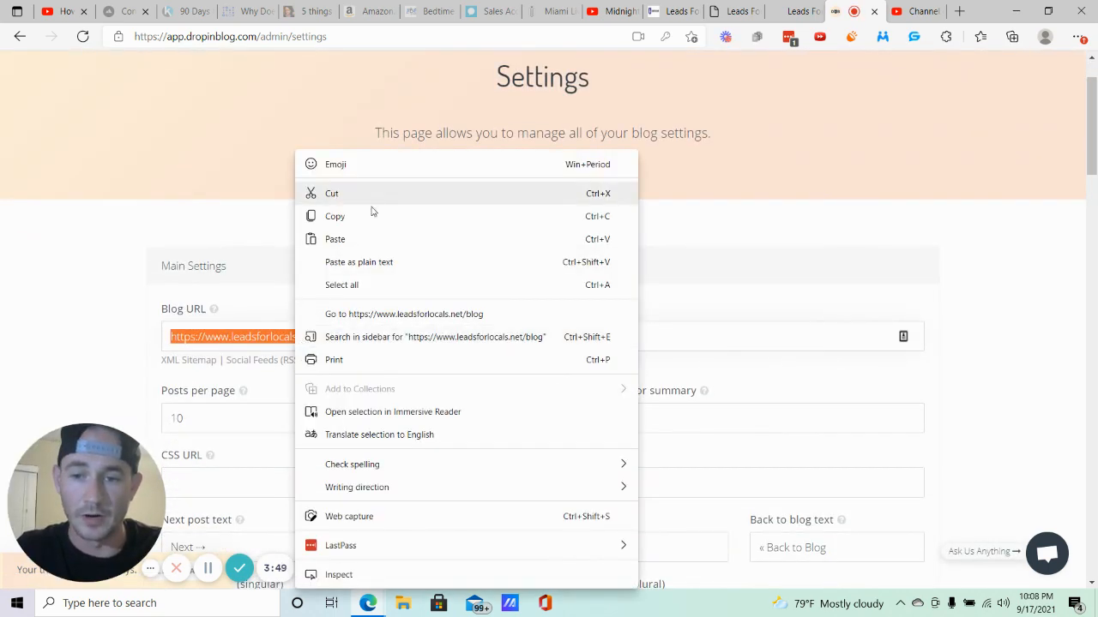
click(351, 314)
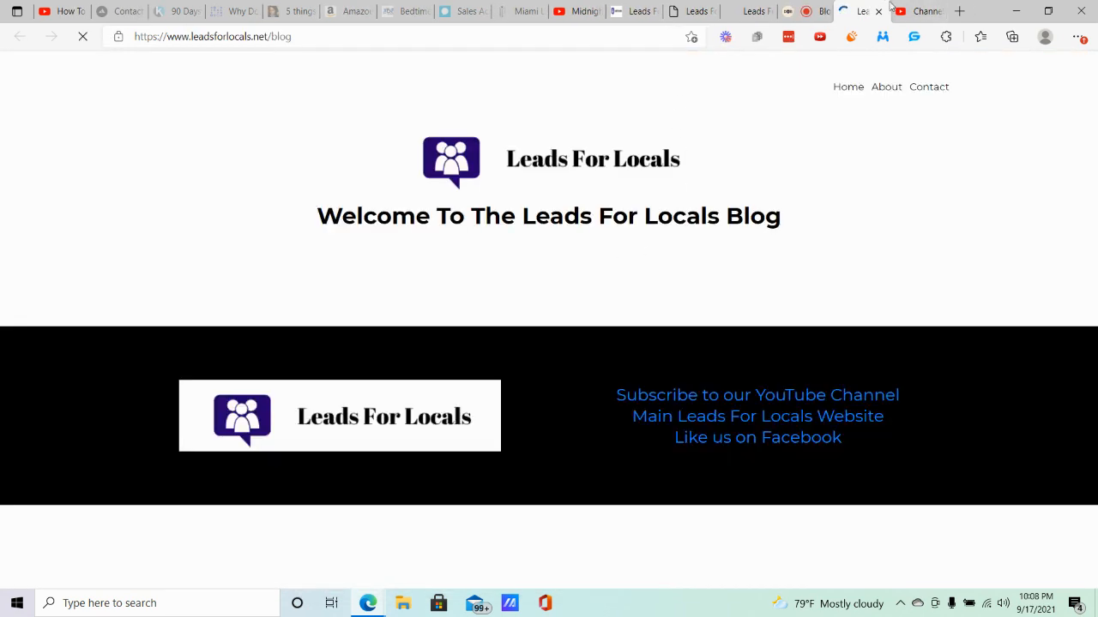
Step: Look through the live blog page, examining its category links, post cards and footer
scroll(776, 241, down, 1)
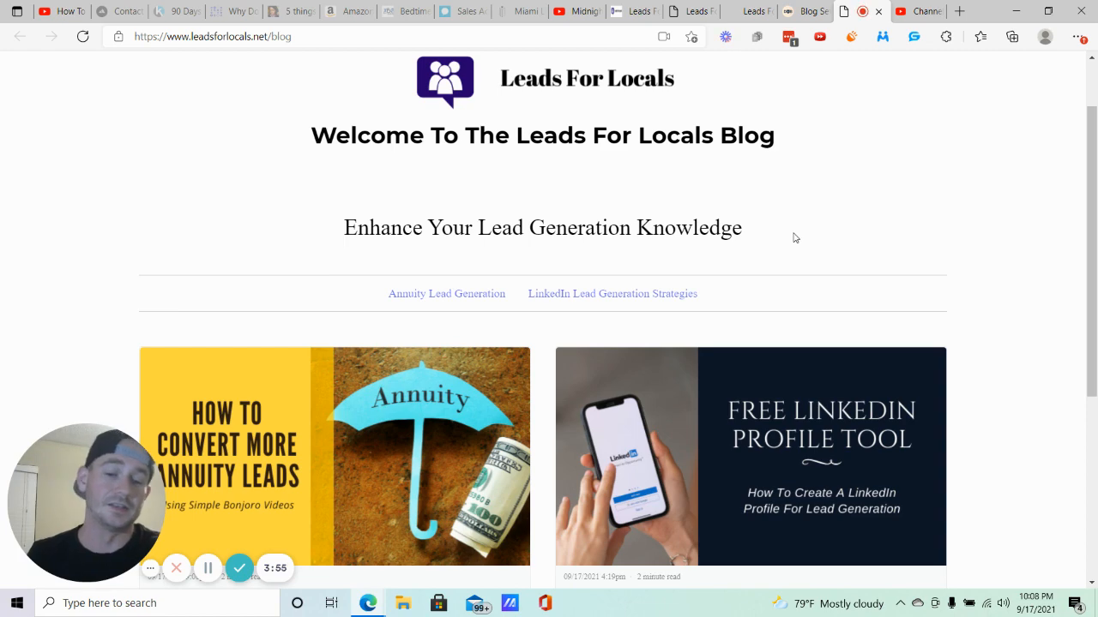
scroll(794, 238, down, 2)
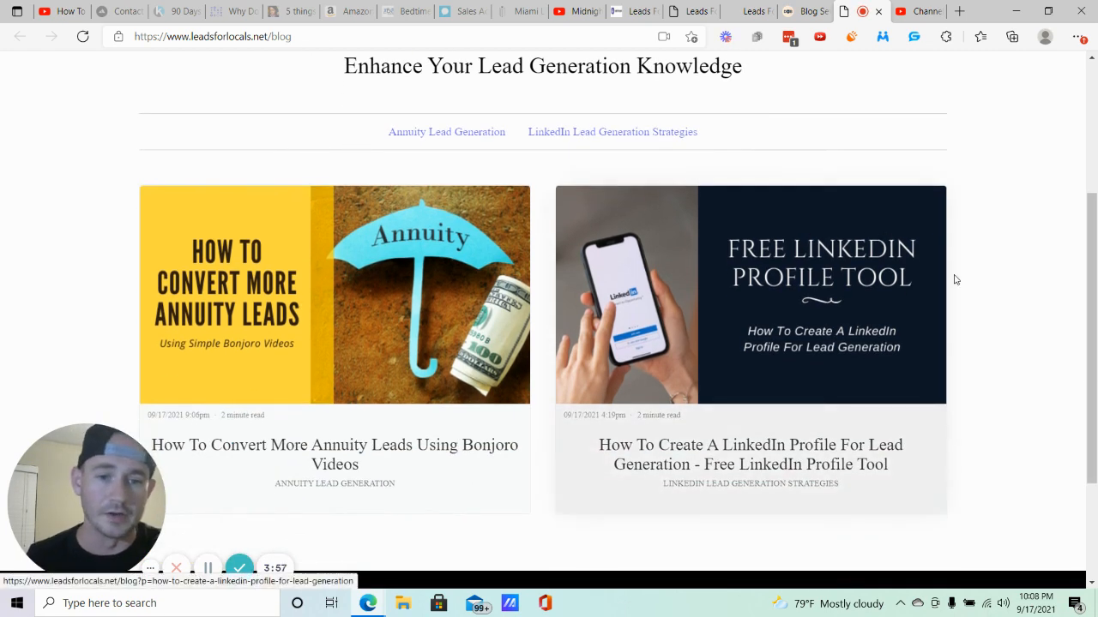
scroll(953, 277, up, 3)
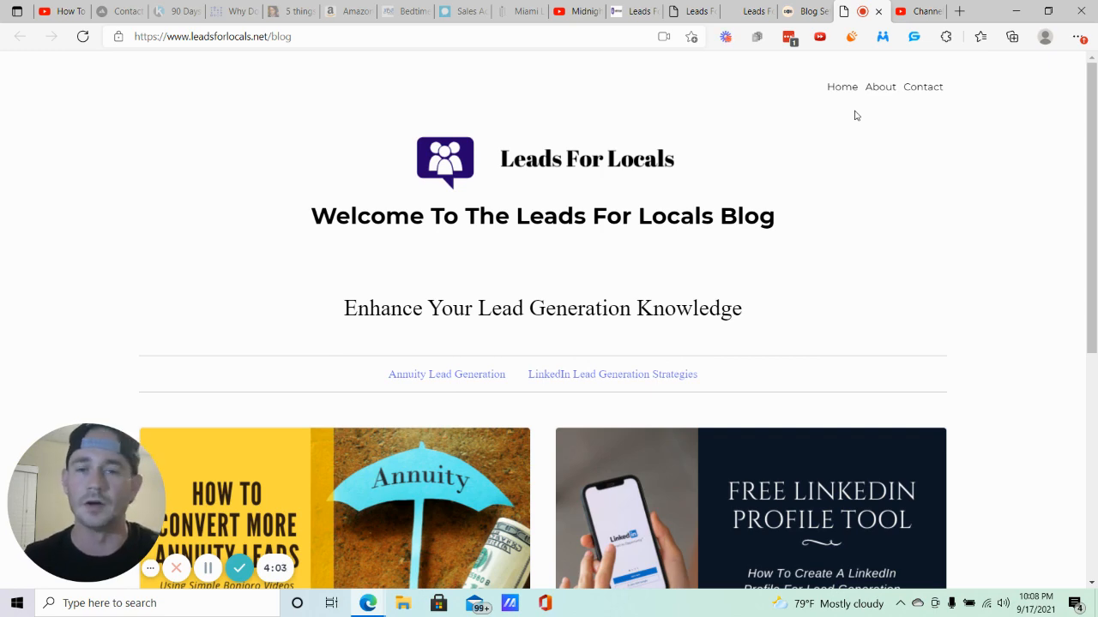
scroll(855, 115, down, 4)
scroll(725, 206, up, 1)
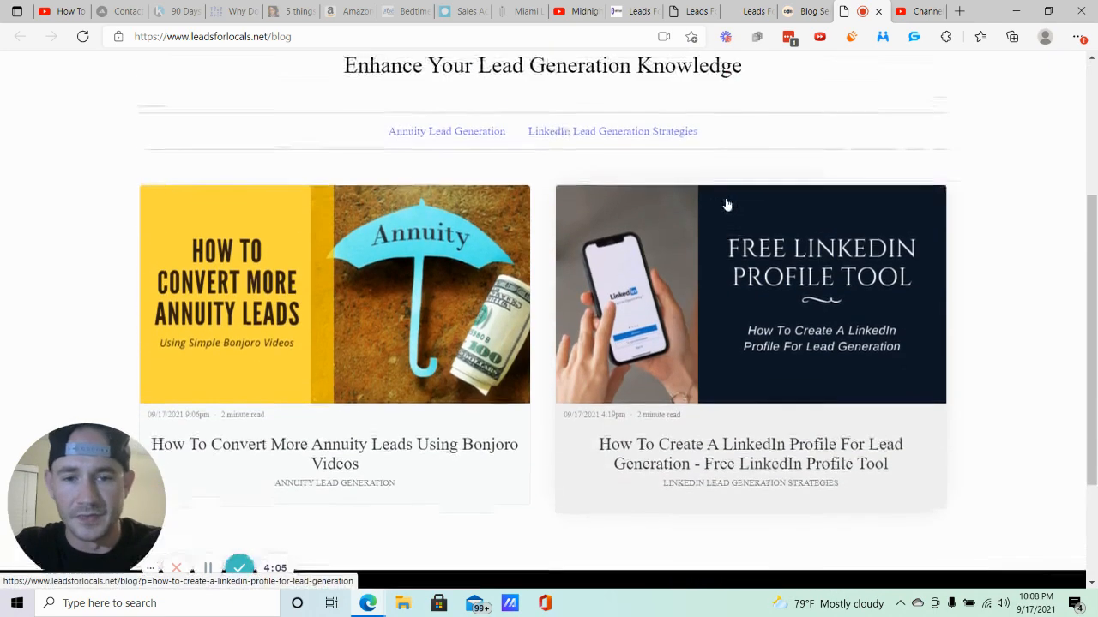
scroll(726, 206, down, 3)
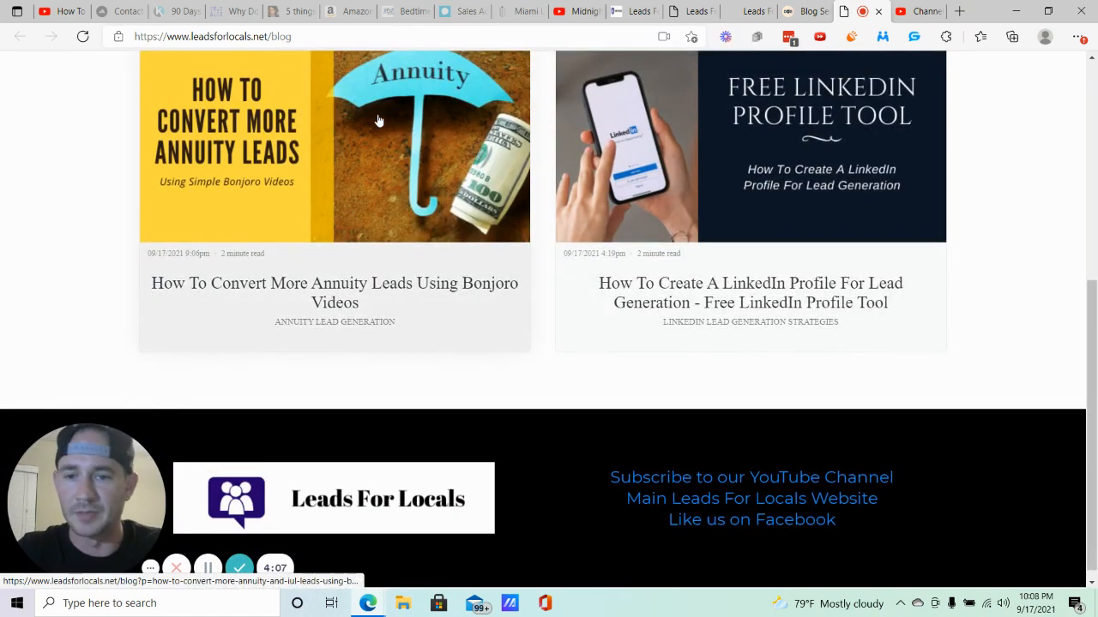
scroll(388, 141, up, 1)
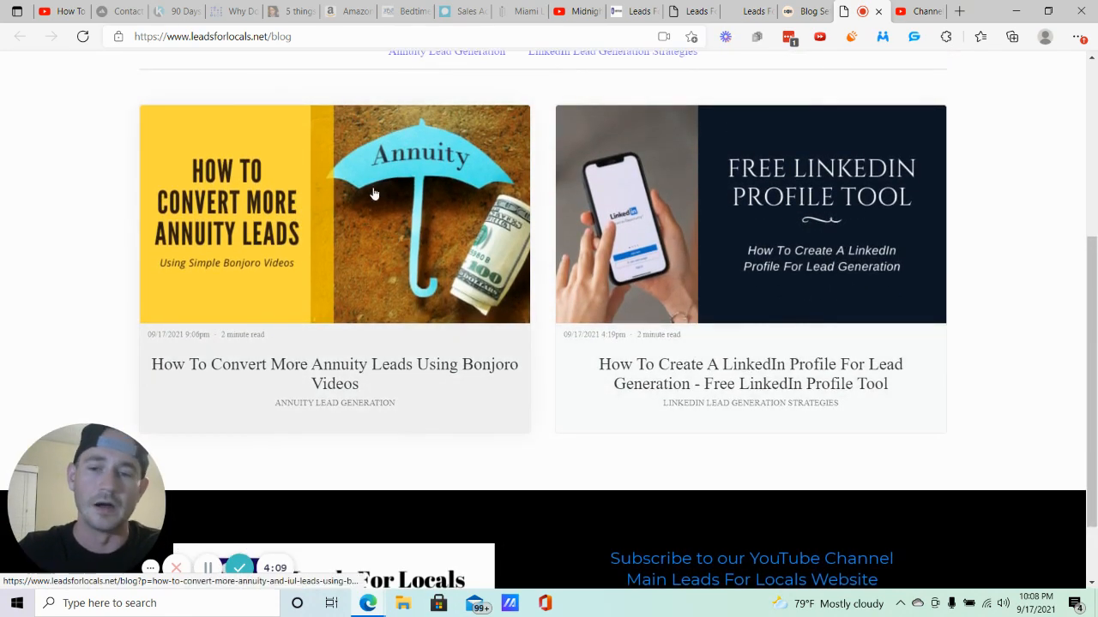
Step: Open the annuity leads post on the live blog, examine its text, banner, links and share options, and close the page
click(362, 165)
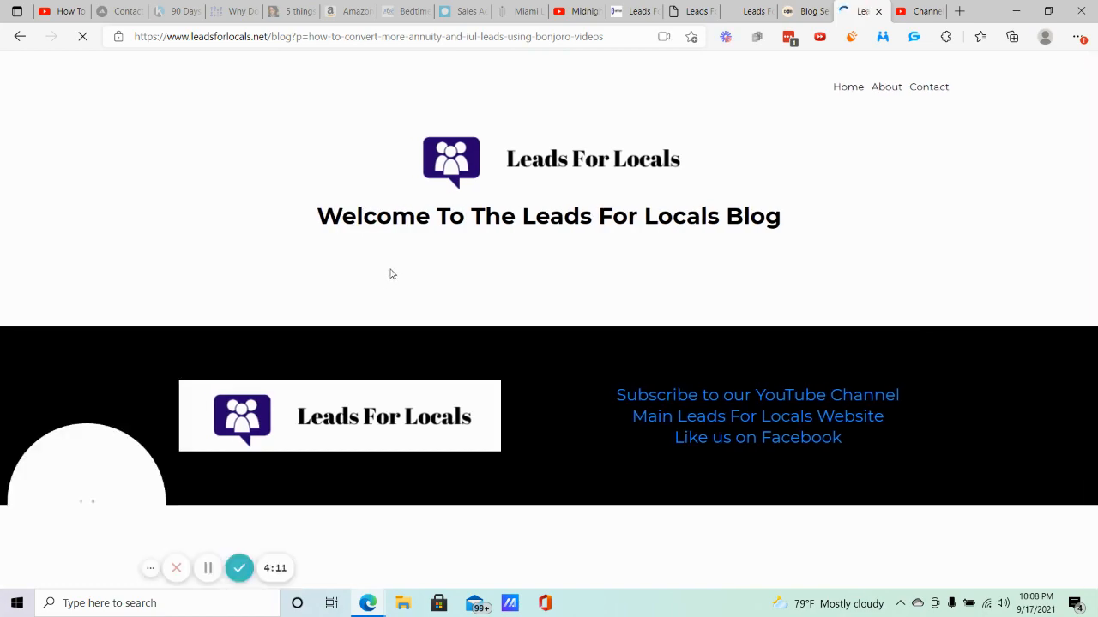
scroll(556, 158, down, 3)
scroll(551, 181, down, 8)
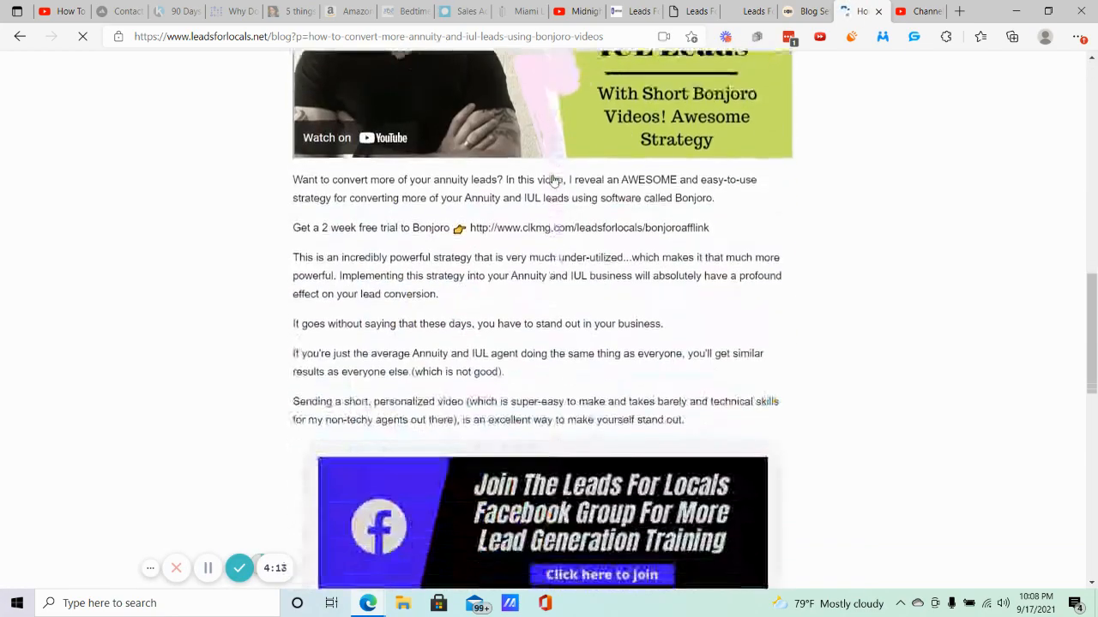
scroll(549, 191, up, 2)
scroll(586, 159, down, 6)
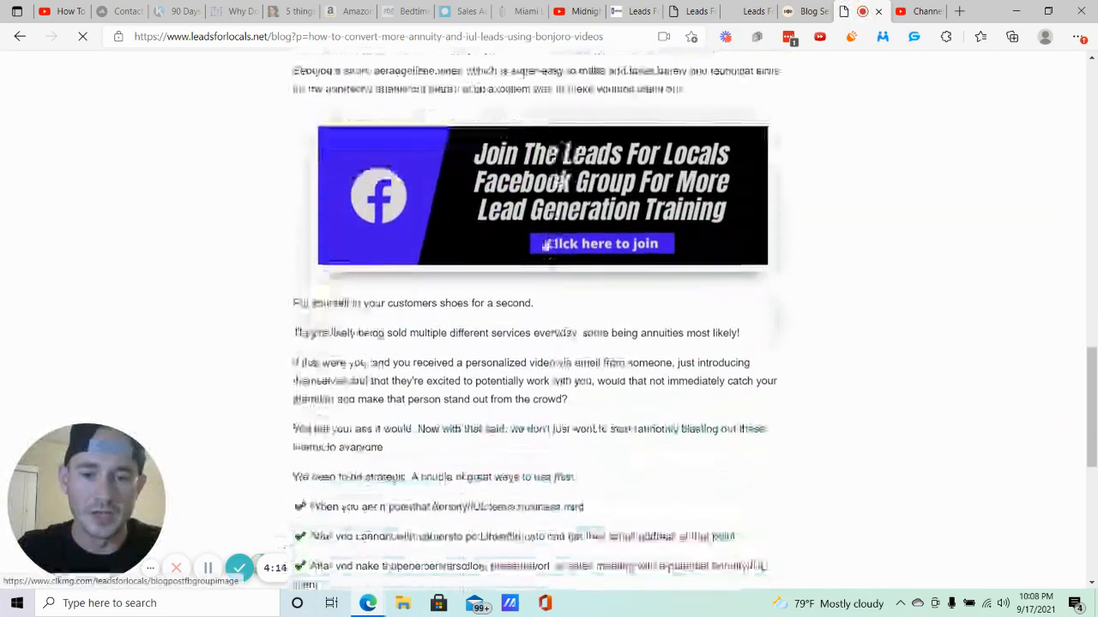
scroll(382, 118, down, 4)
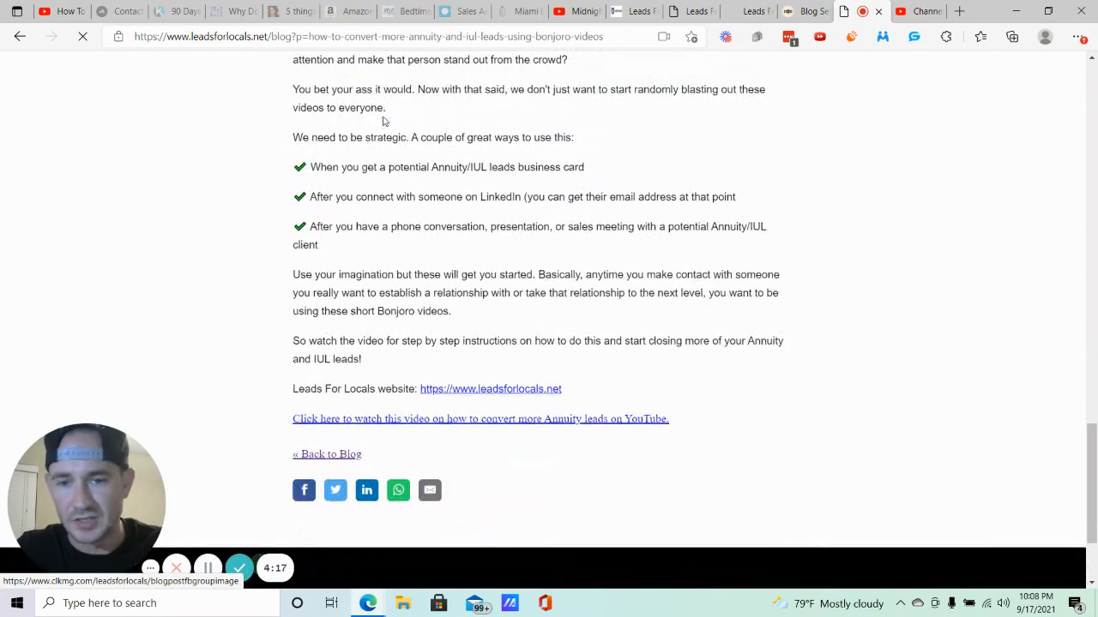
scroll(561, 336, down, 1)
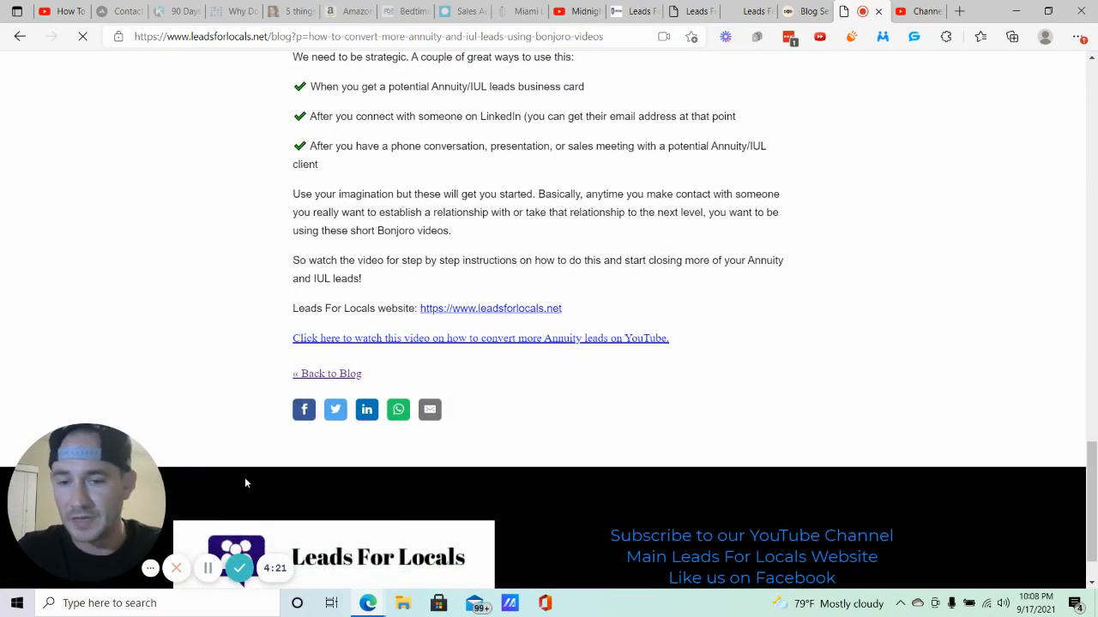
scroll(463, 429, down, 1)
scroll(728, 277, up, 10)
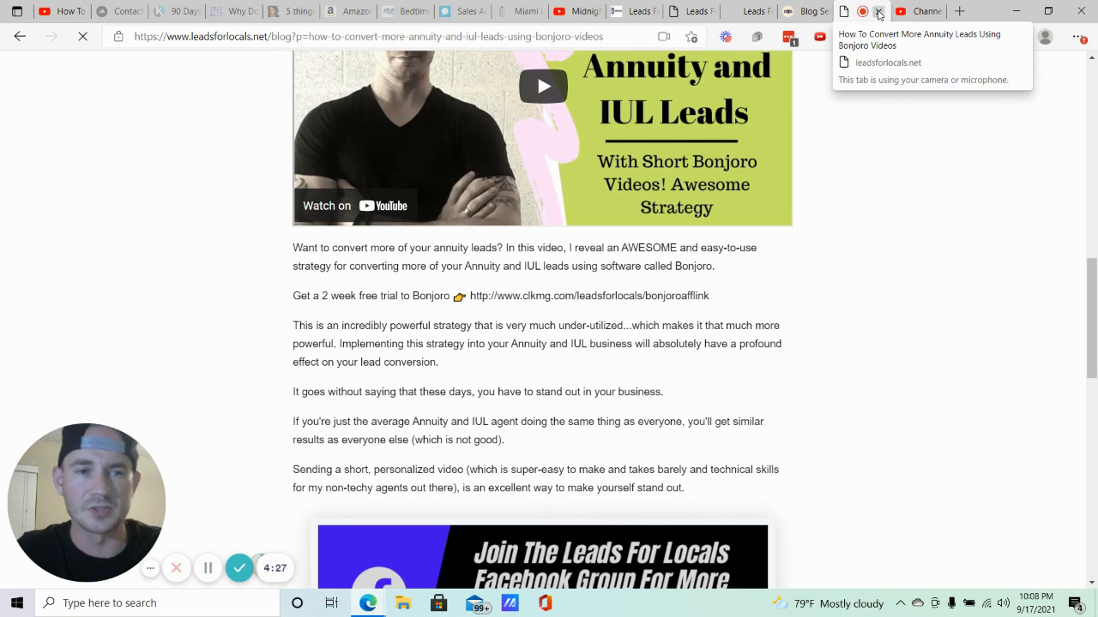
click(878, 12)
Step: Open DropInBlog's blog categories and review the list of lead generation and ads strategy categories
scroll(812, 135, up, 1)
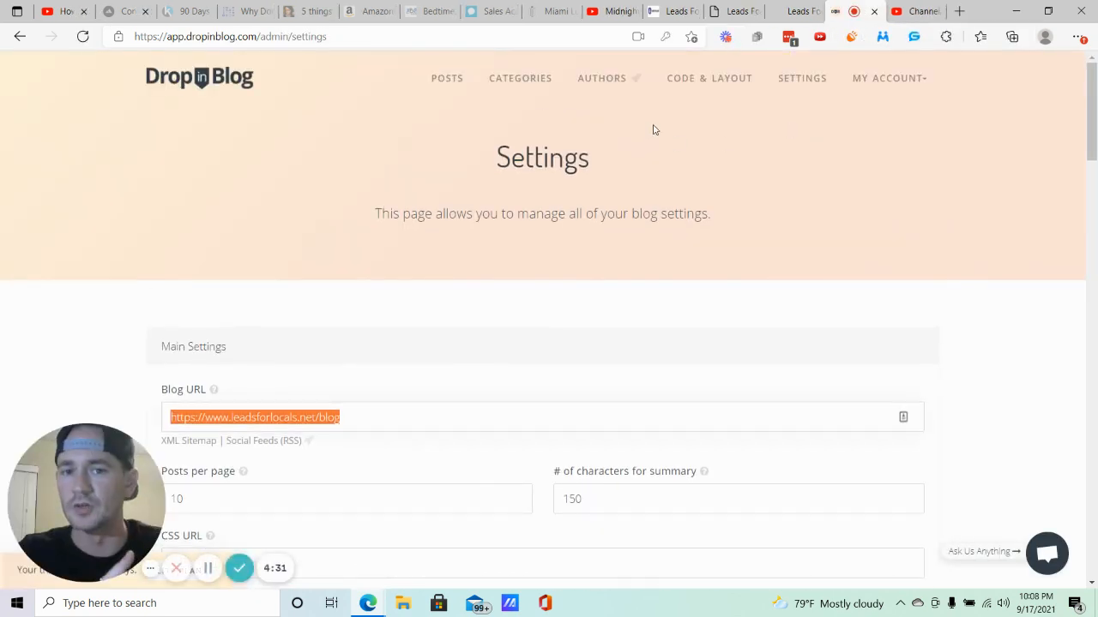
click(528, 83)
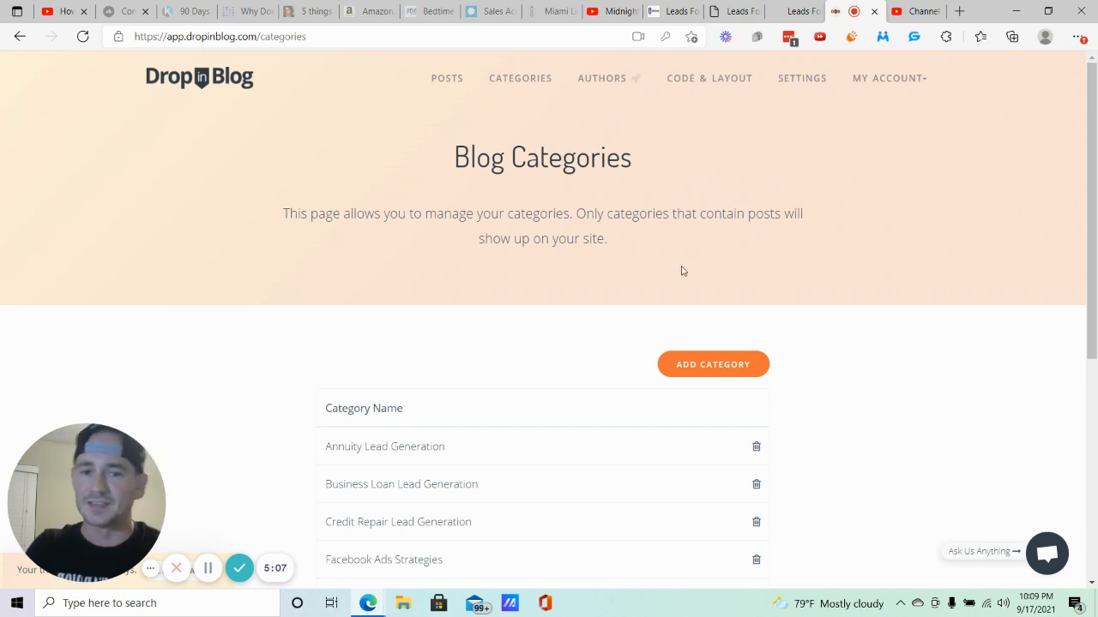
scroll(546, 143, down, 1)
scroll(380, 248, down, 3)
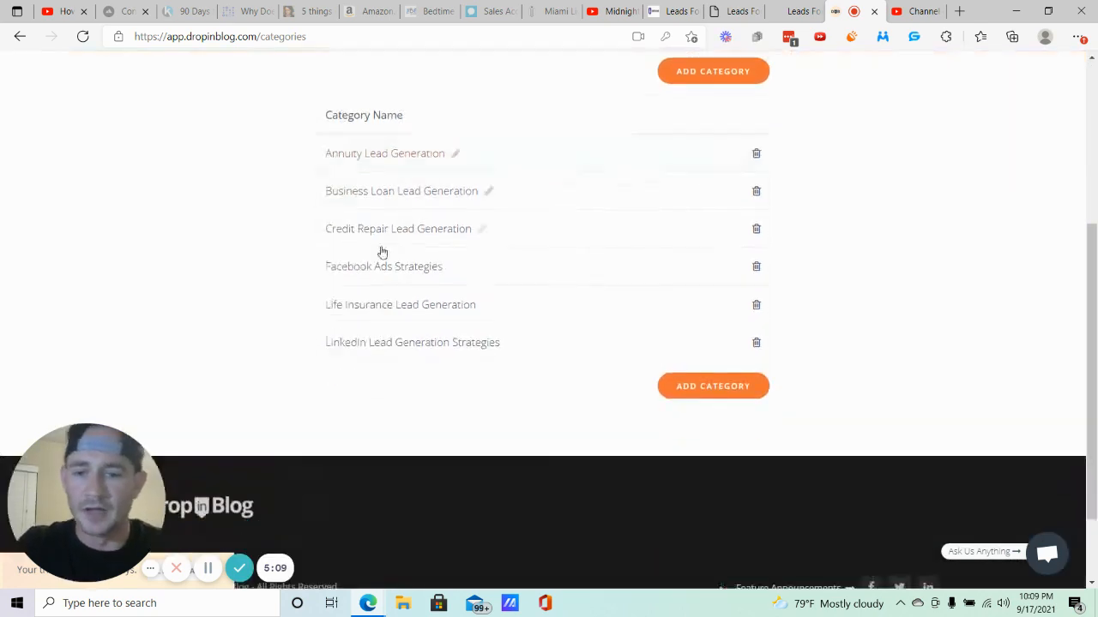
scroll(502, 272, up, 2)
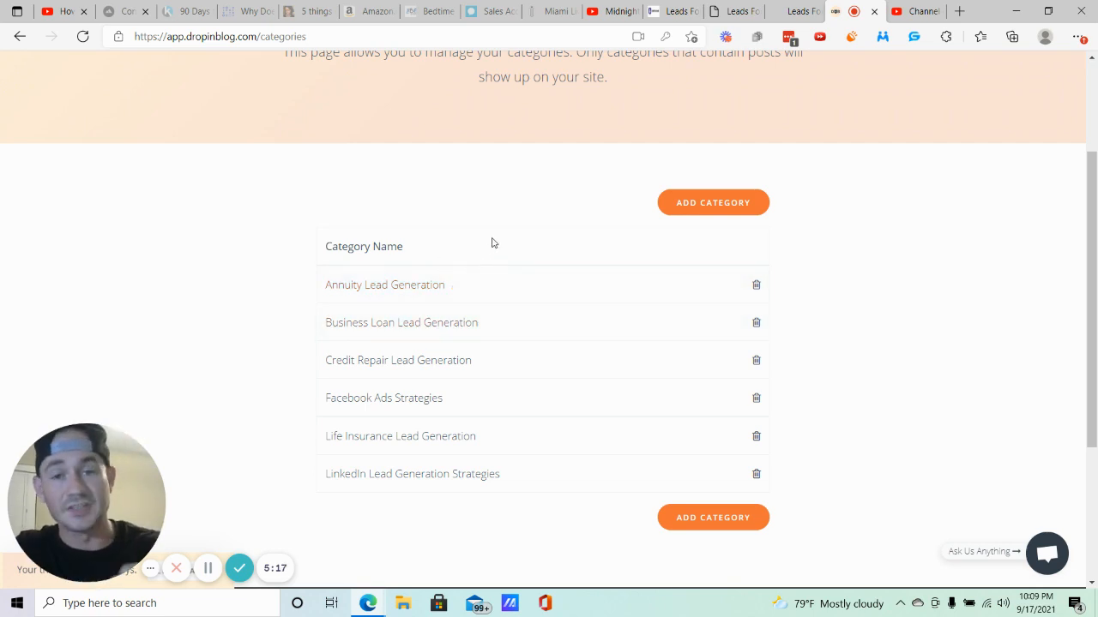
scroll(492, 242, up, 2)
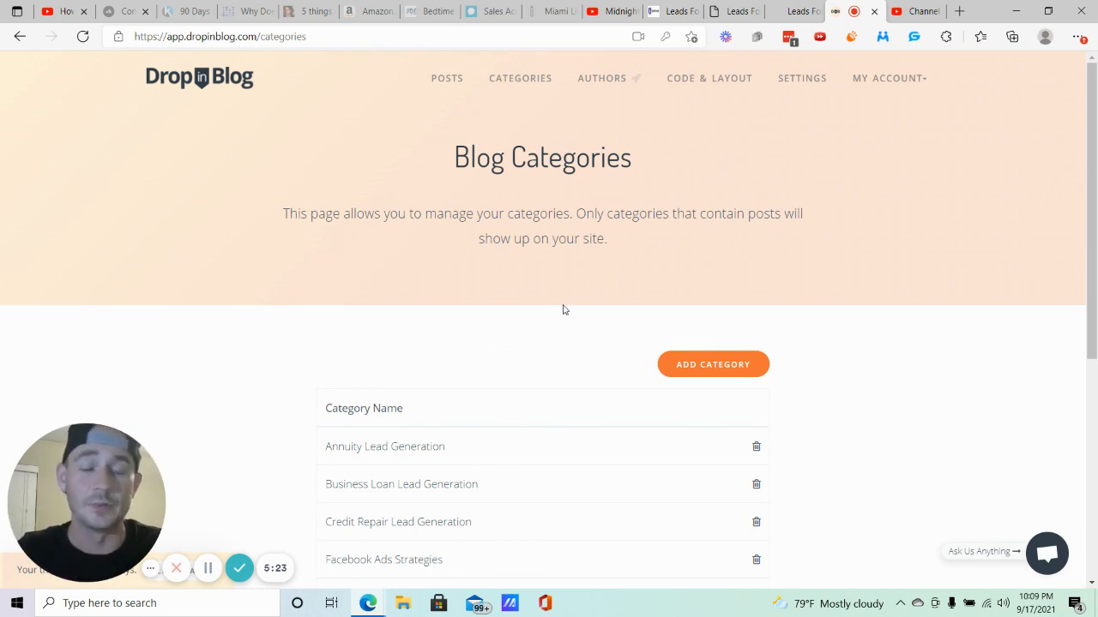
scroll(524, 248, down, 1)
scroll(534, 252, down, 1)
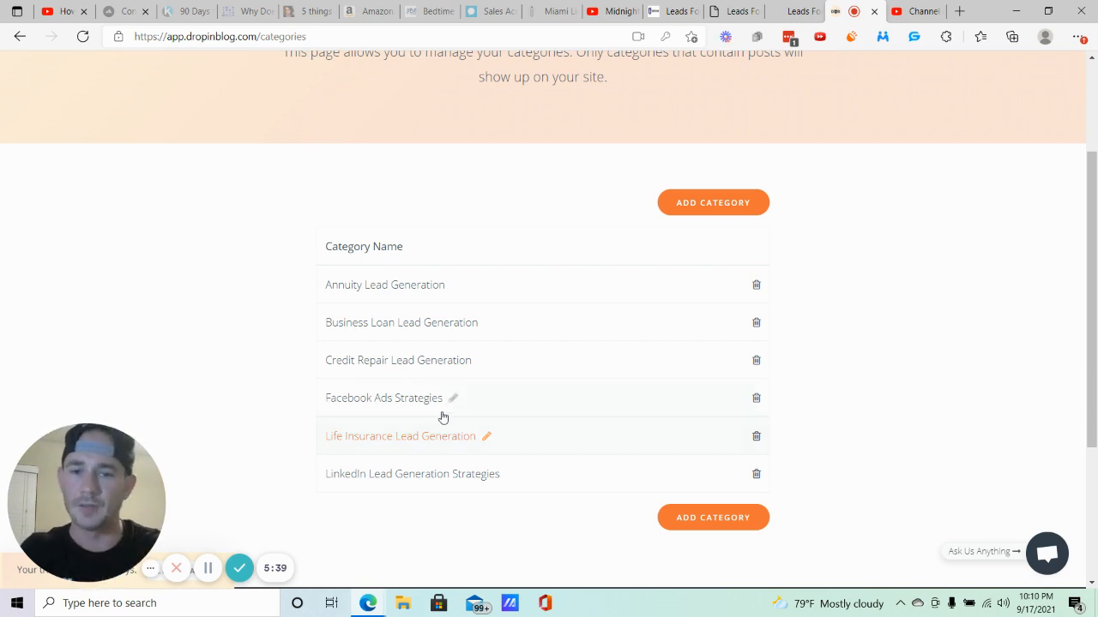
scroll(444, 417, up, 2)
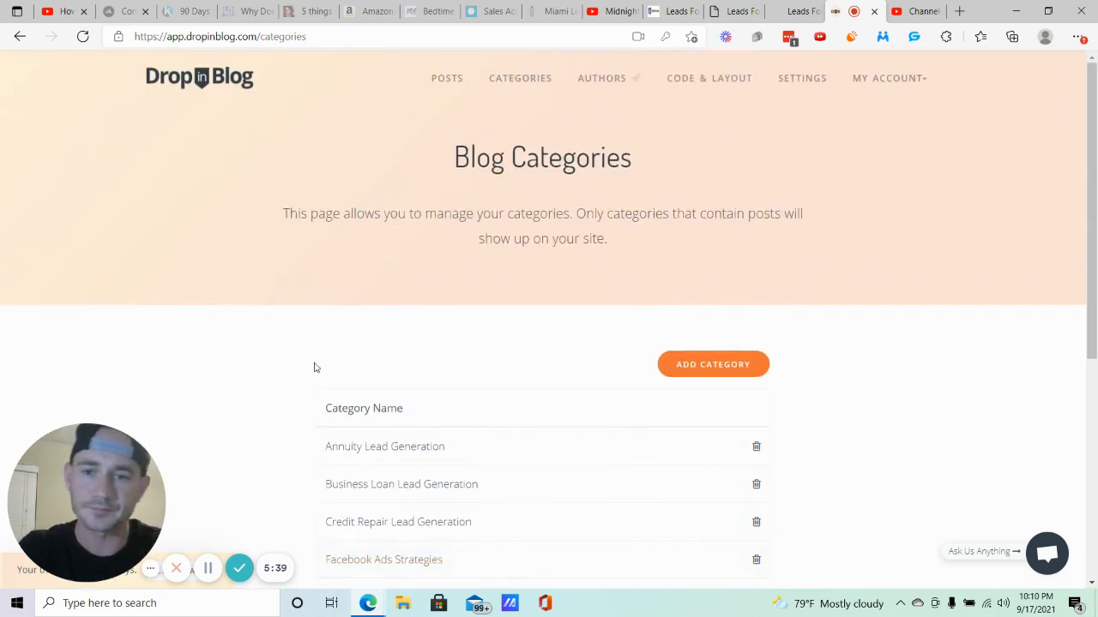
Step: Go to the blog posts list and open "How To Convert More Annuity Leads Using Bonjoro Videos" for editing
click(439, 80)
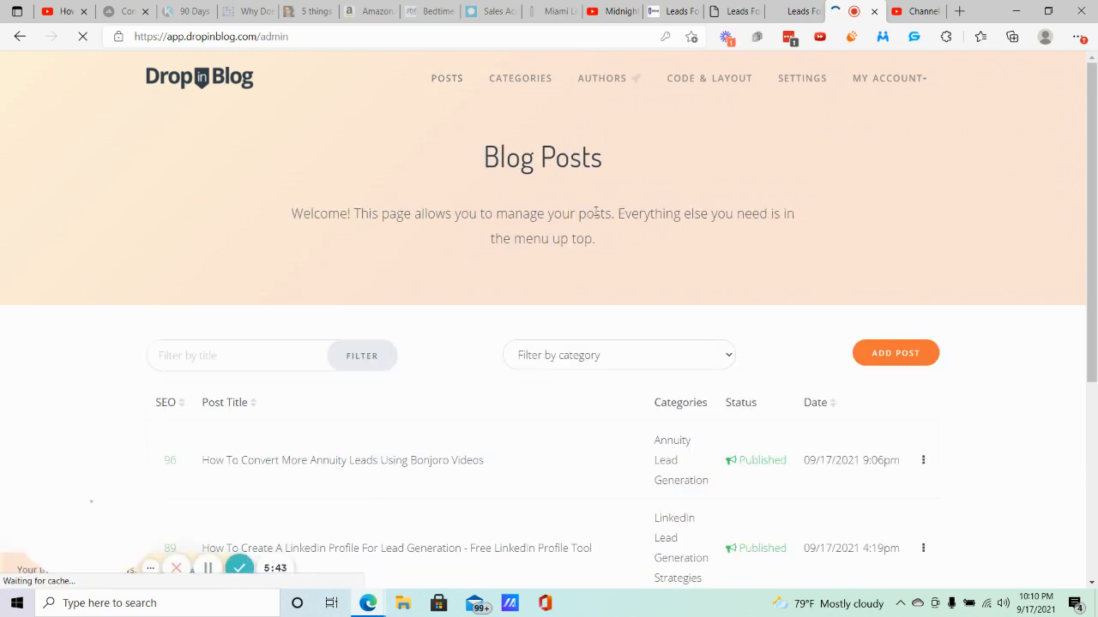
scroll(532, 245, down, 4)
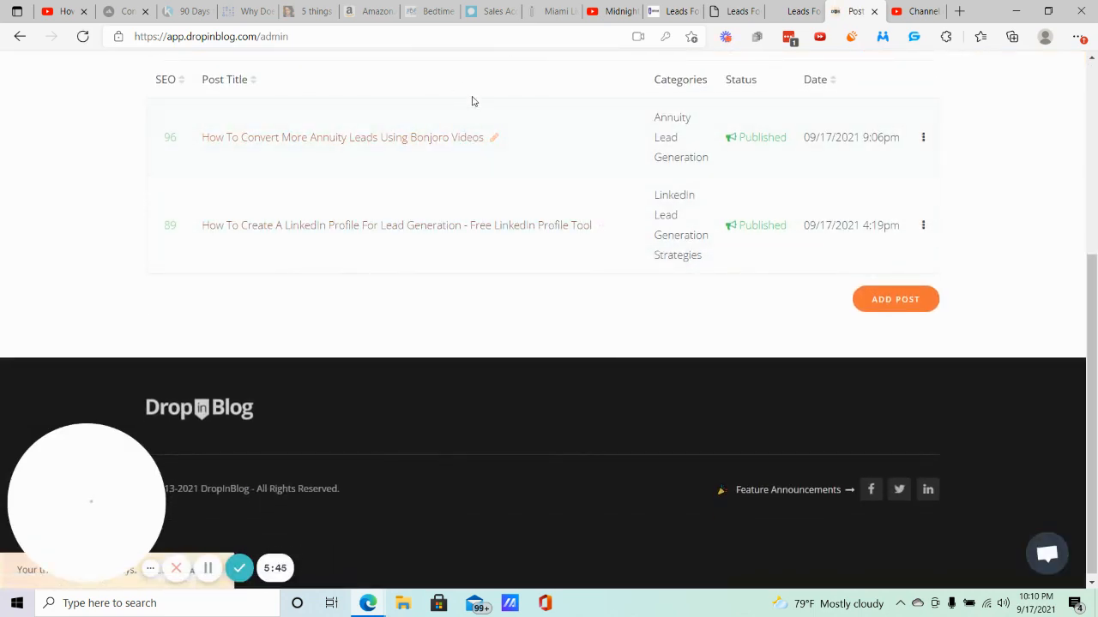
scroll(536, 198, up, 3)
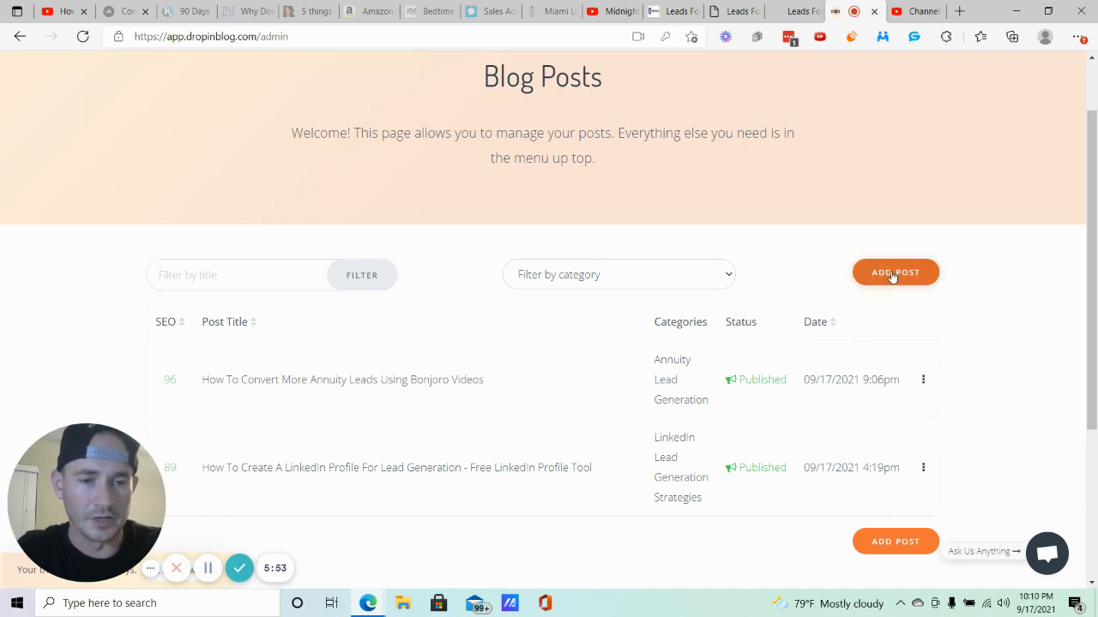
scroll(737, 291, down, 1)
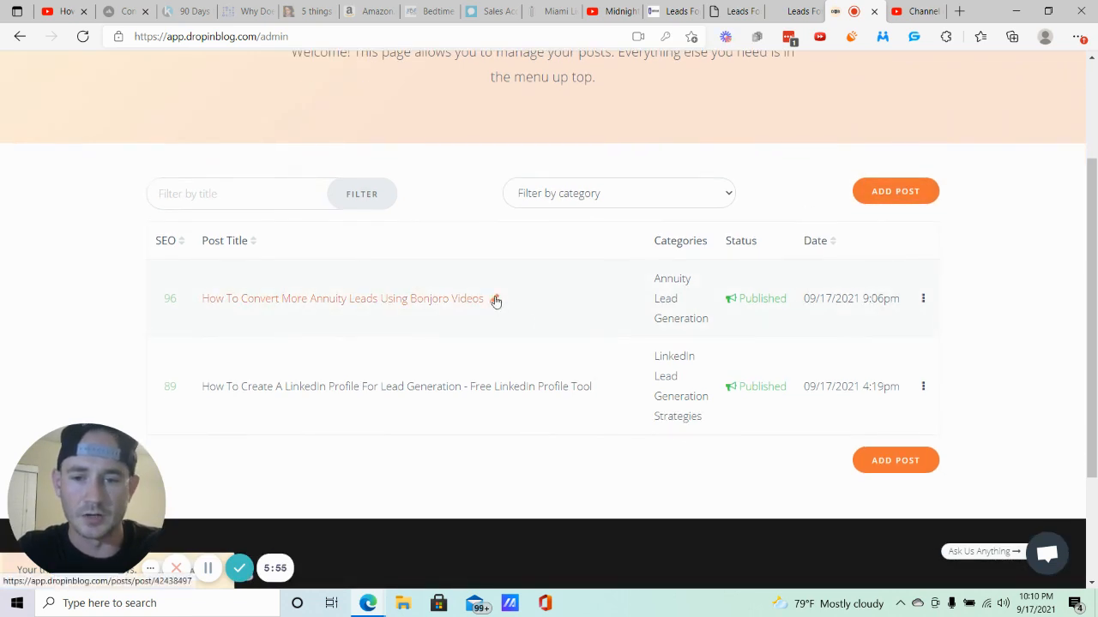
click(495, 300)
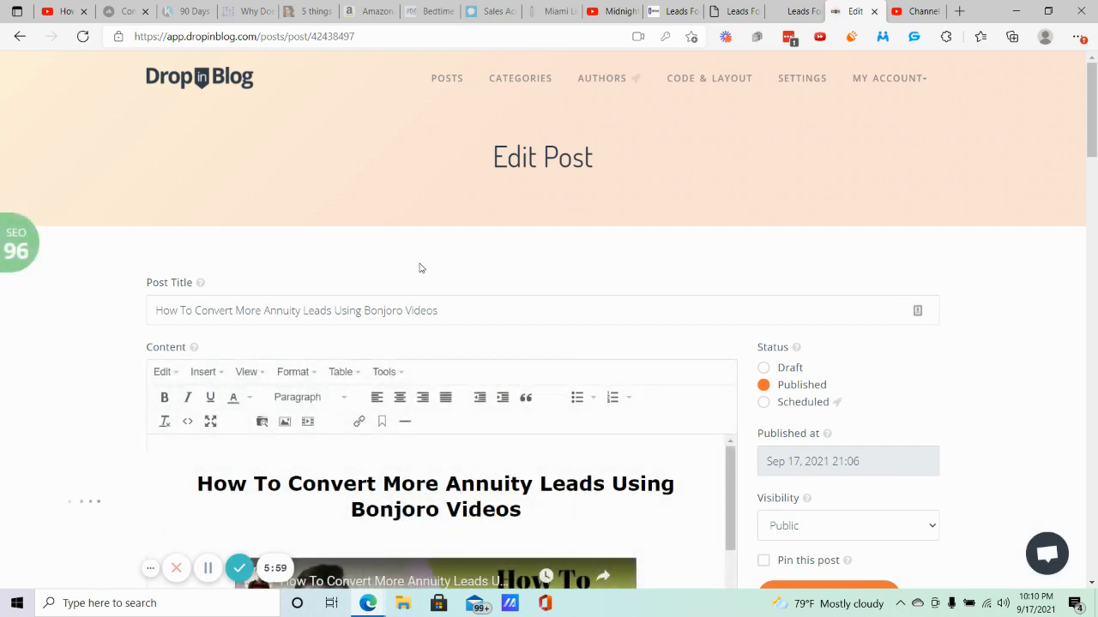
Step: Examine the post's title, content editor and publishing options on the Edit Post page
scroll(463, 261, down, 1)
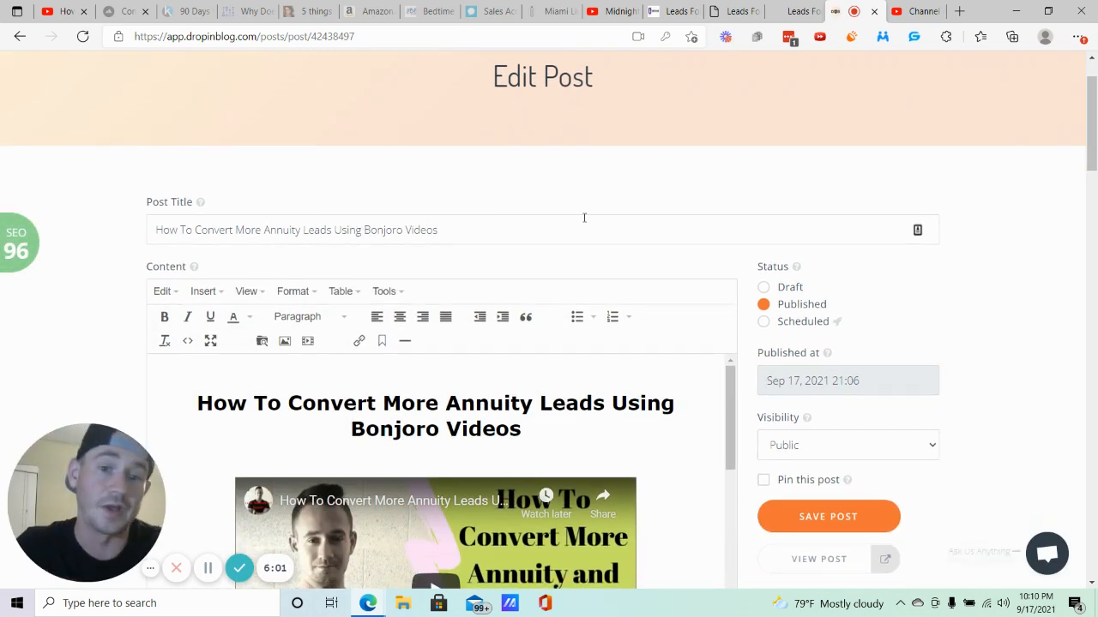
scroll(889, 274, down, 2)
scroll(858, 266, up, 3)
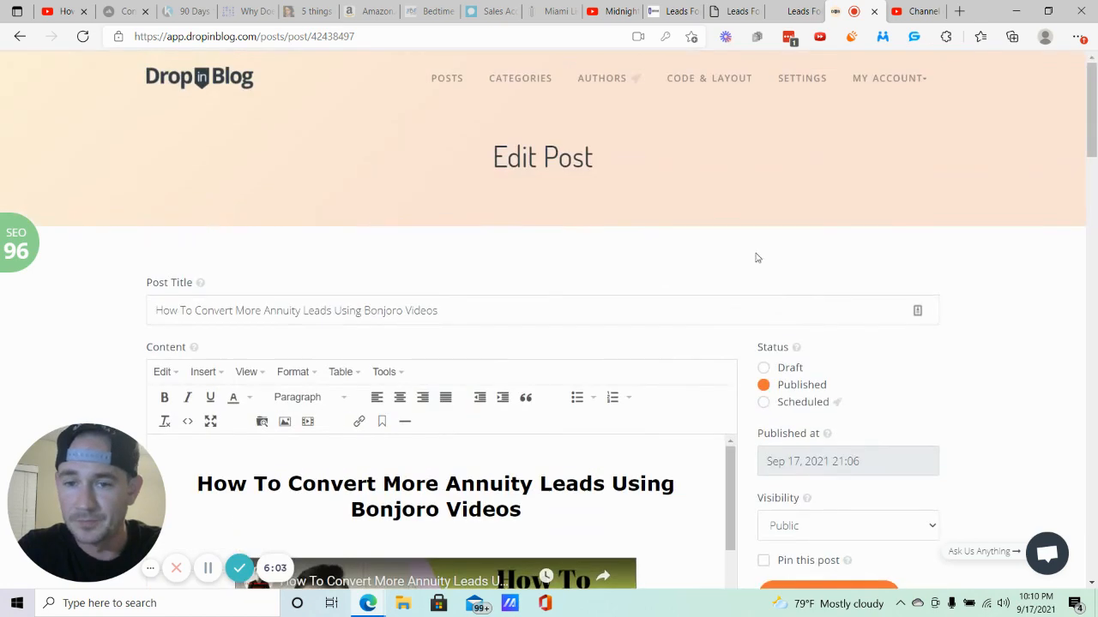
scroll(497, 264, down, 1)
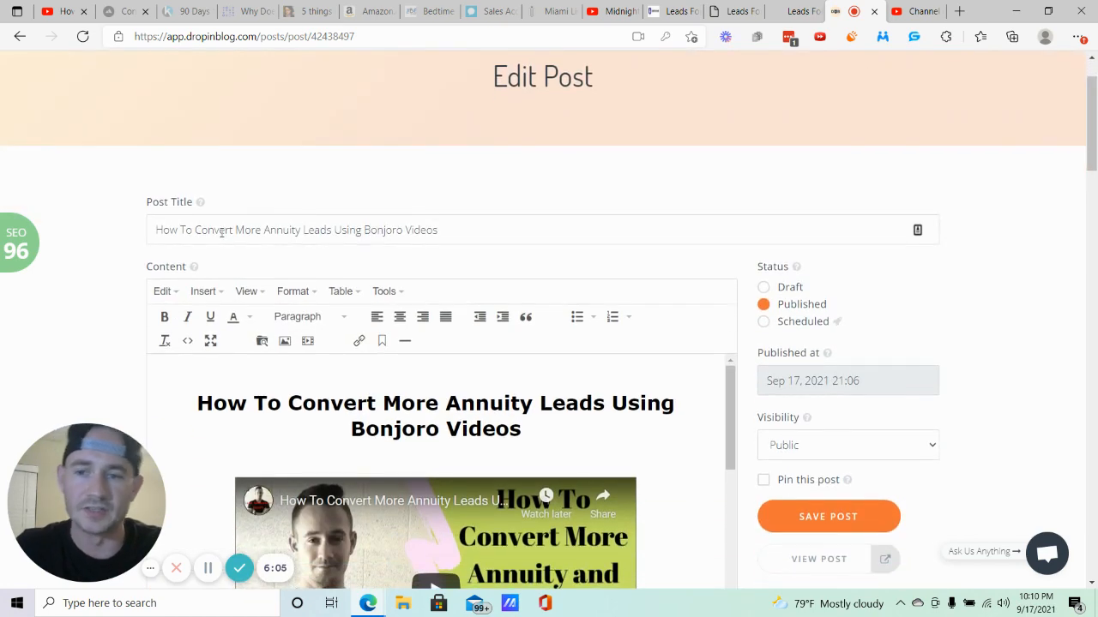
triple_click(284, 229)
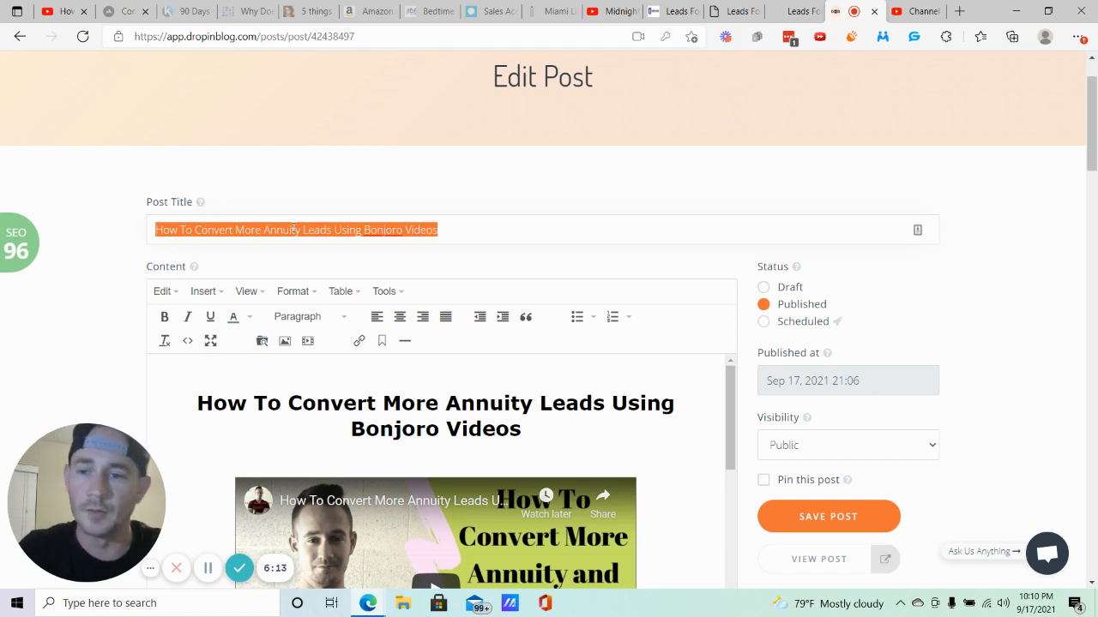
click(287, 206)
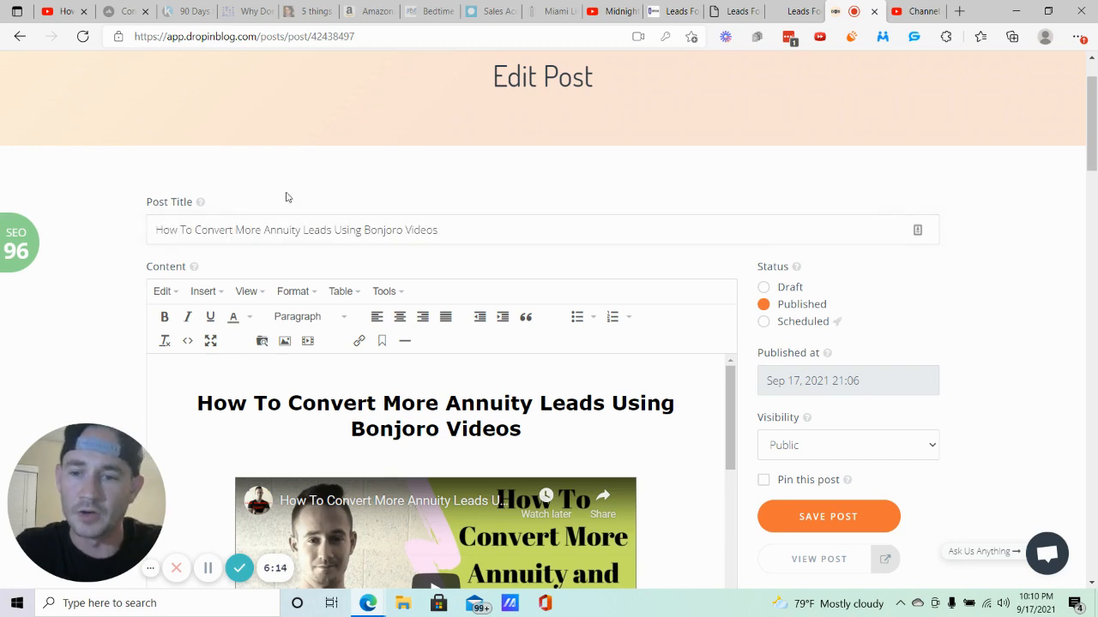
Step: Open the post's SEO analysis and review the page title, meta description and content checks
click(21, 248)
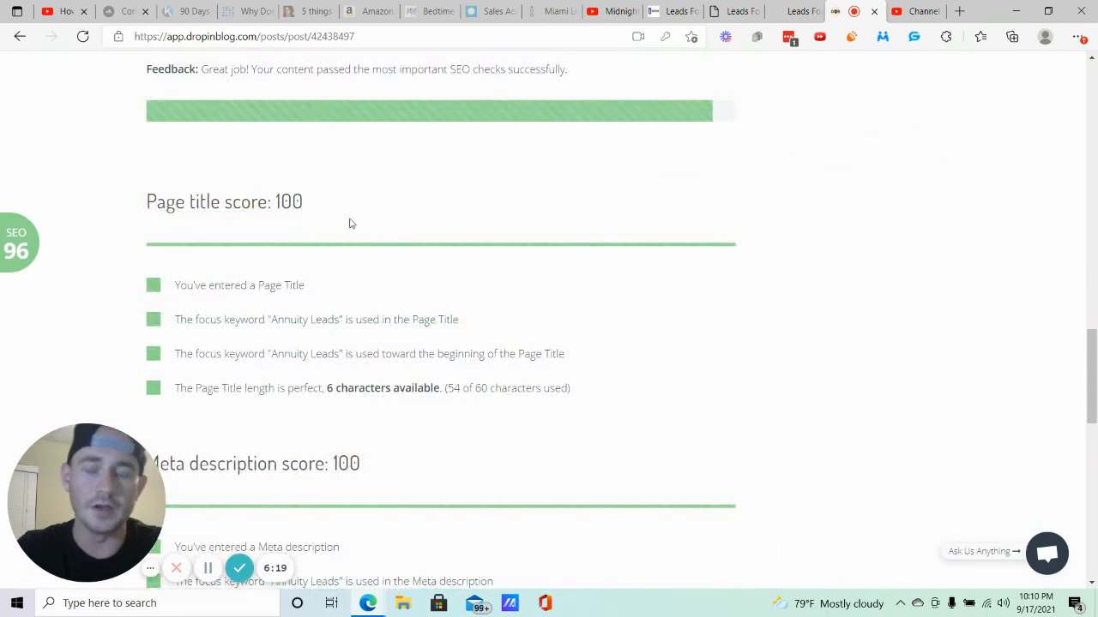
scroll(349, 223, down, 15)
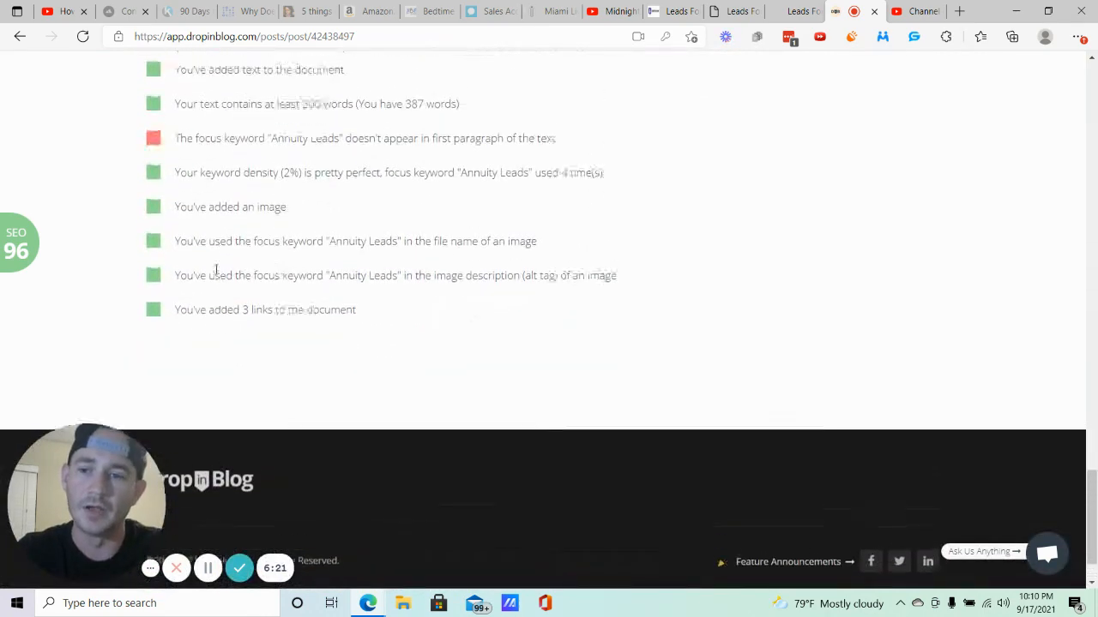
scroll(315, 274, up, 3)
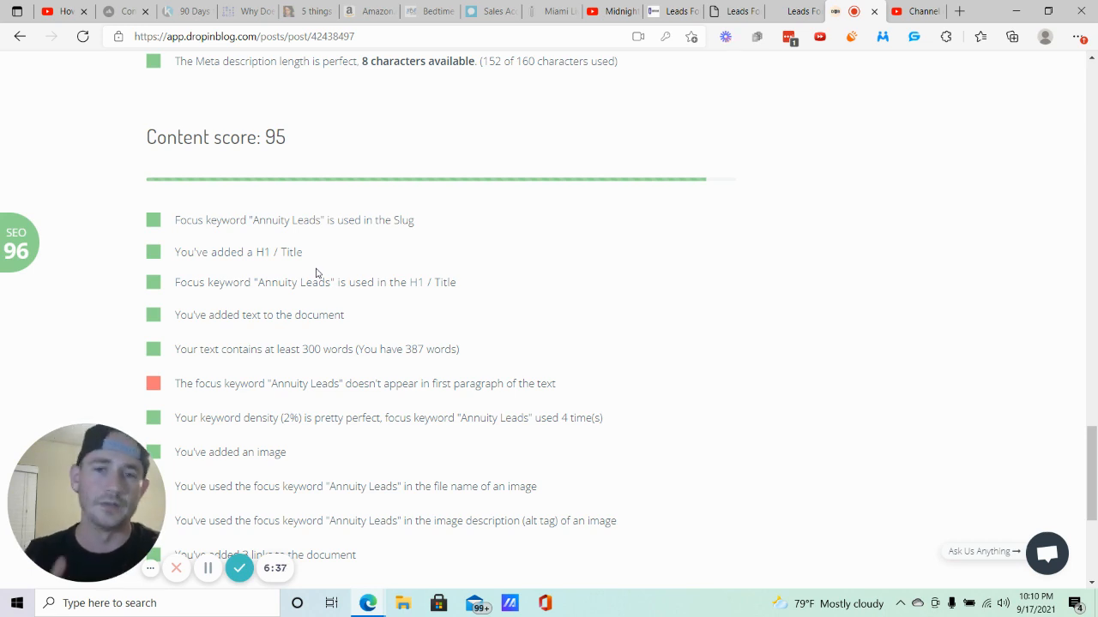
scroll(315, 272, up, 5)
scroll(310, 267, down, 2)
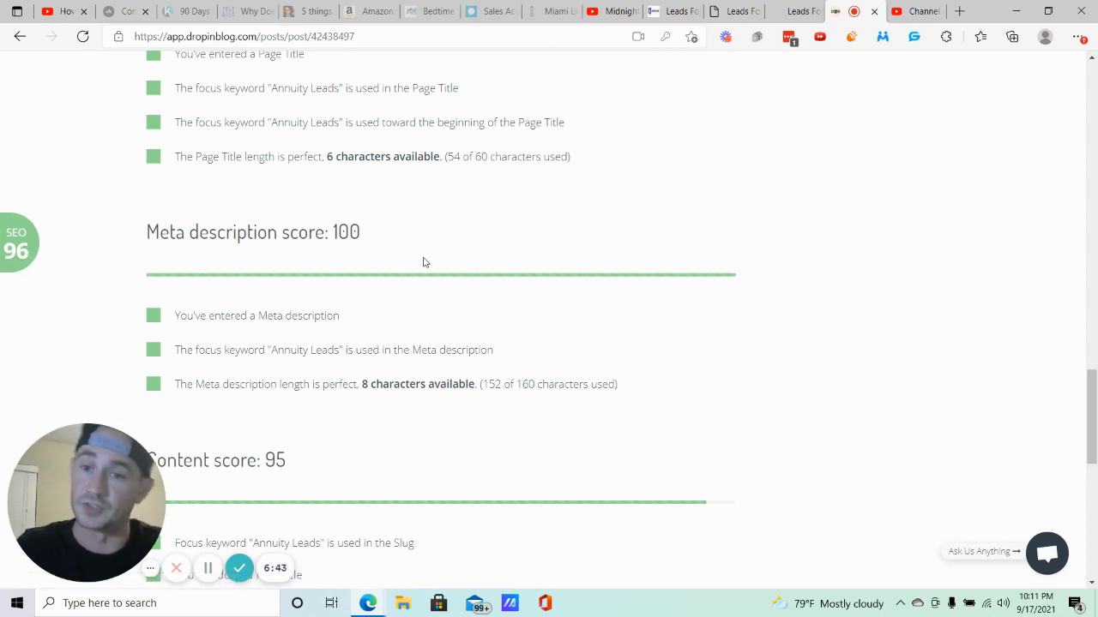
scroll(424, 261, up, 3)
scroll(424, 260, down, 6)
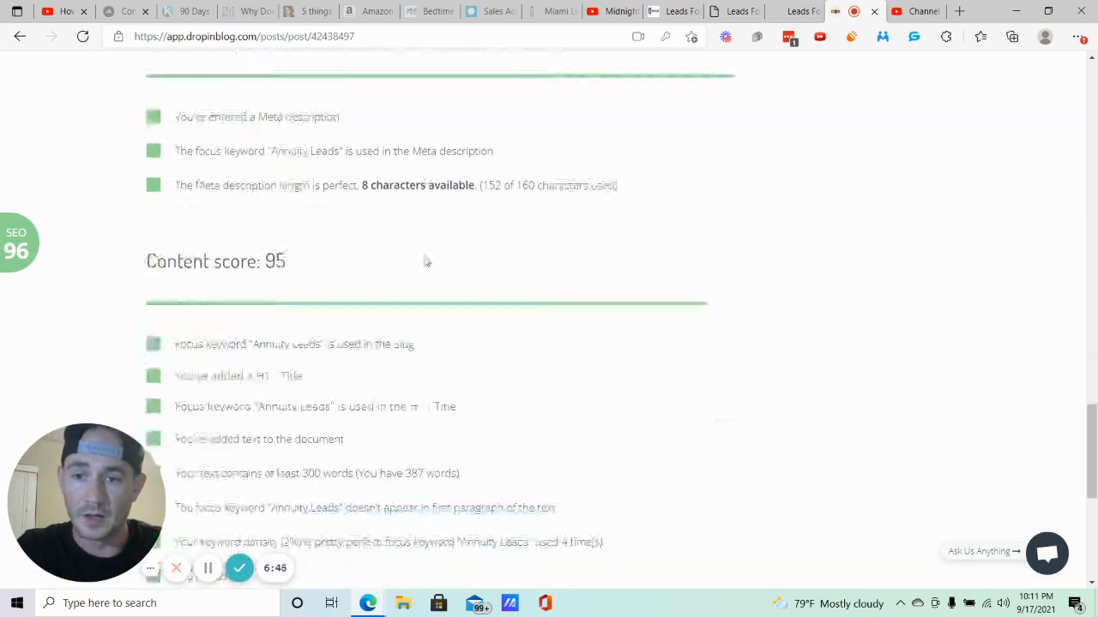
scroll(291, 155, down, 2)
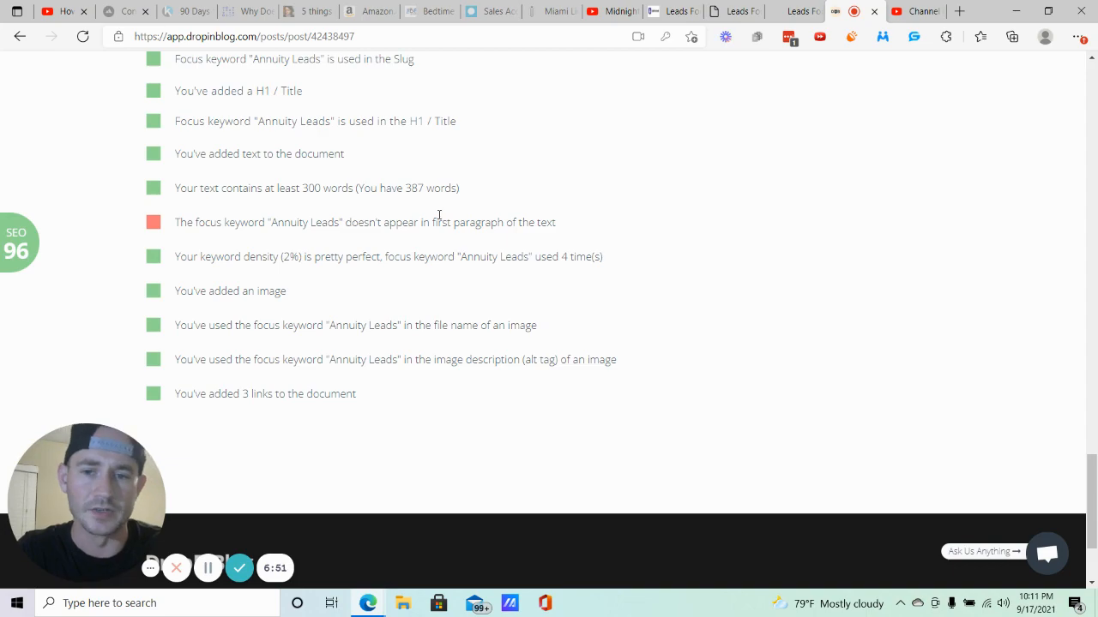
Step: Return to the content editor, review the post's body, and select its main heading to check the paragraph style
scroll(587, 226, up, 20)
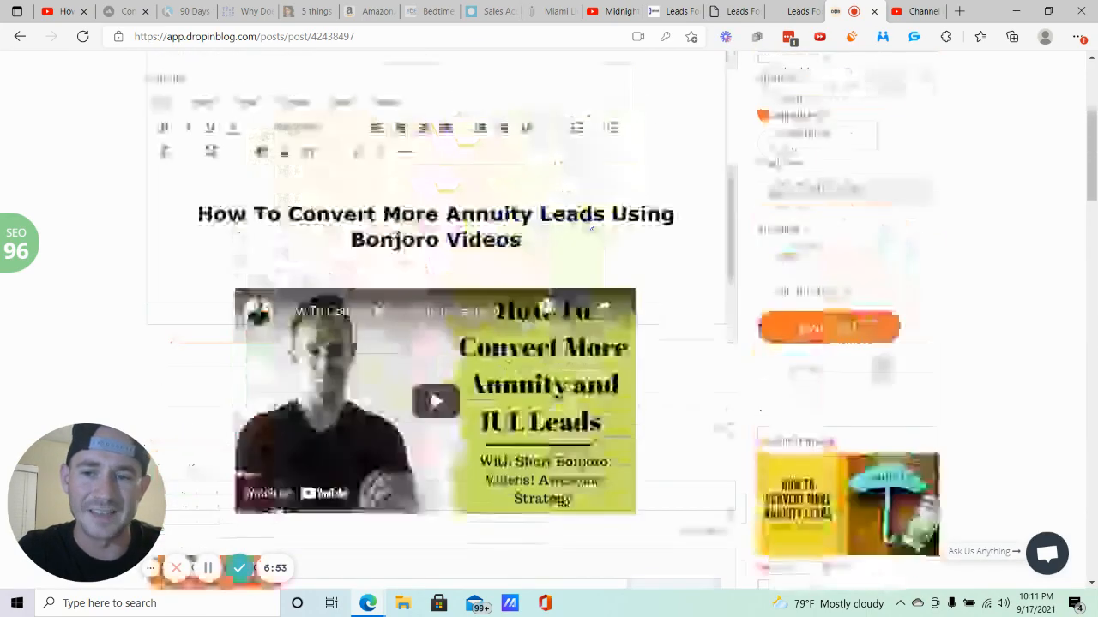
scroll(587, 225, down, 3)
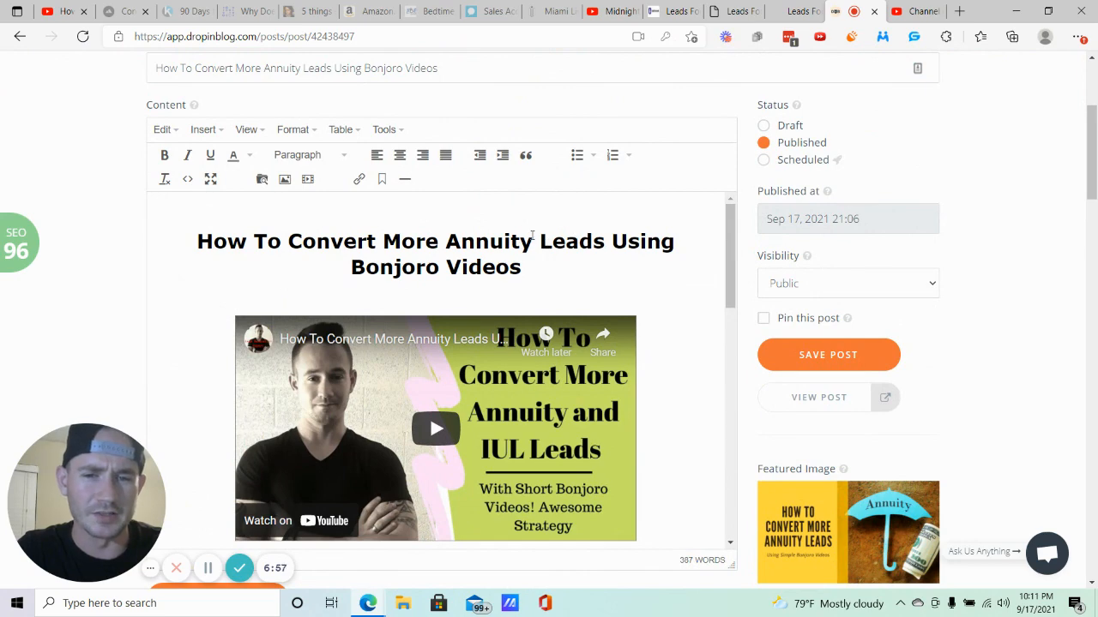
scroll(549, 240, down, 5)
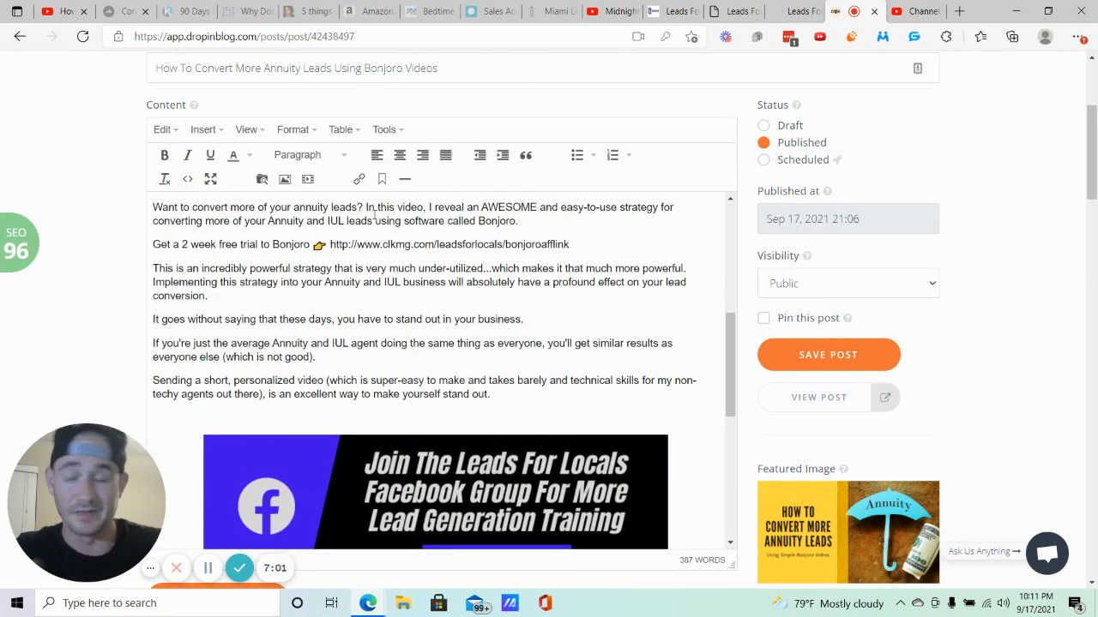
scroll(374, 214, up, 5)
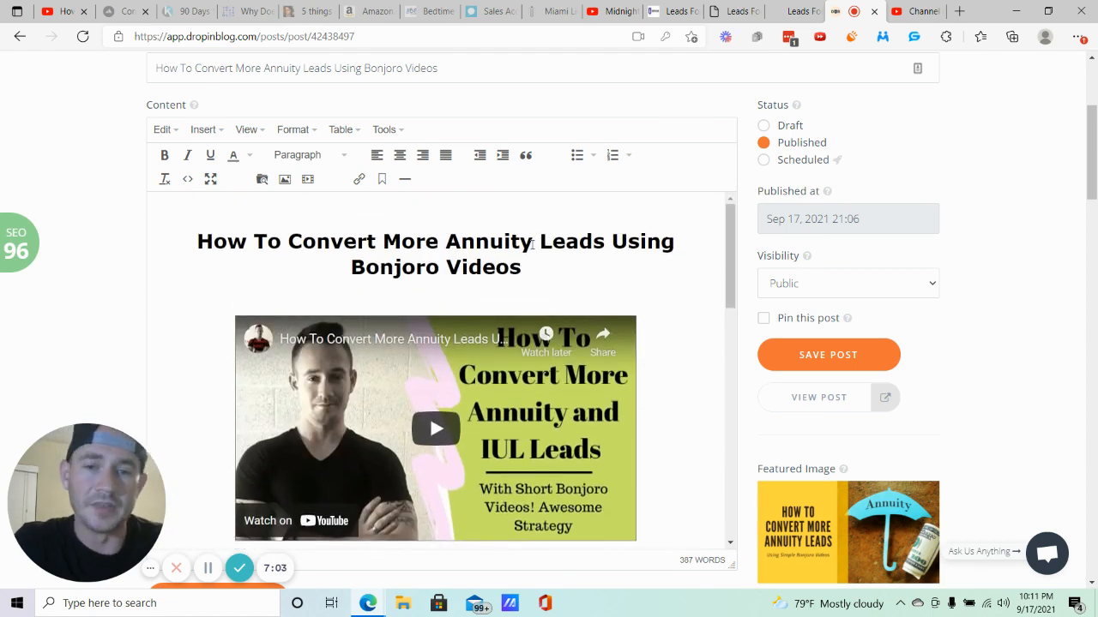
scroll(549, 275, up, 2)
scroll(544, 259, down, 1)
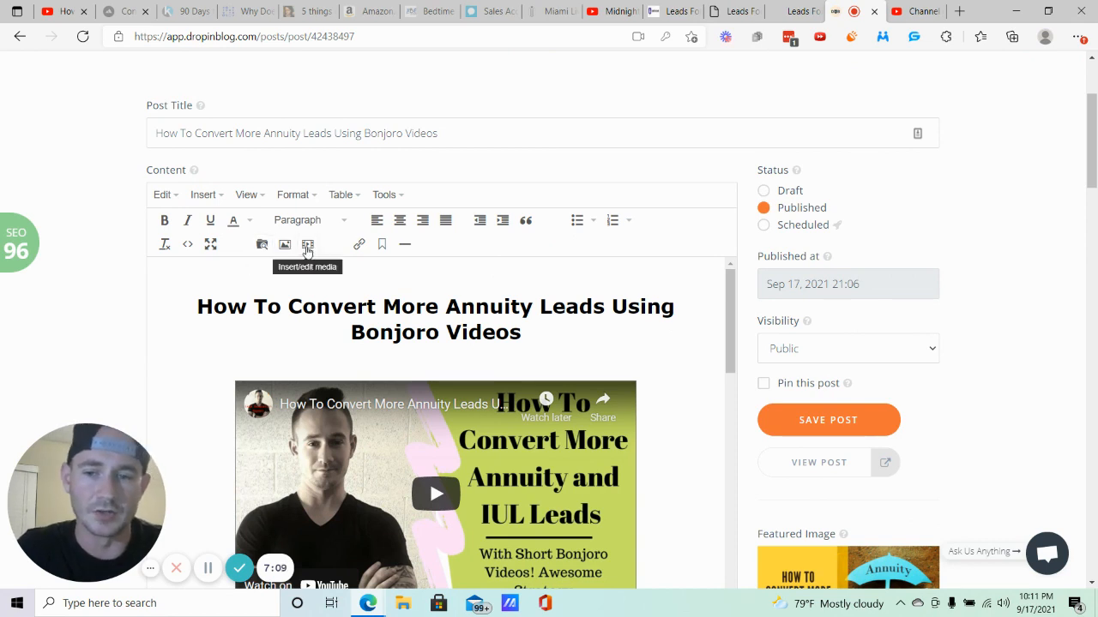
triple_click(436, 324)
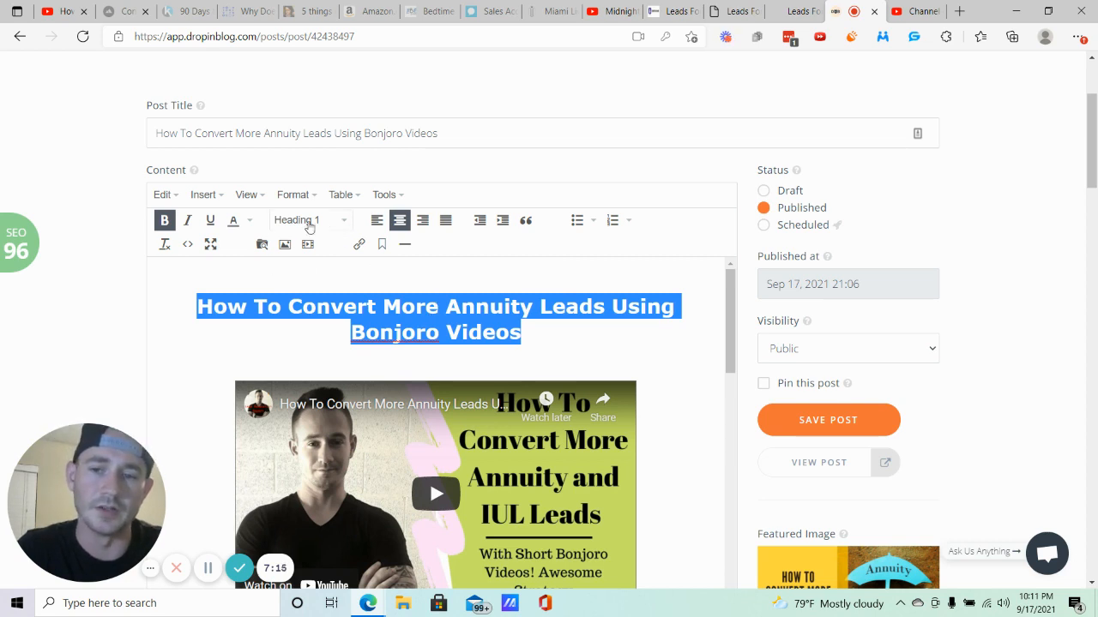
Step: View the available paragraph and heading styles for the selected main heading, then close the list without changing the style
click(309, 223)
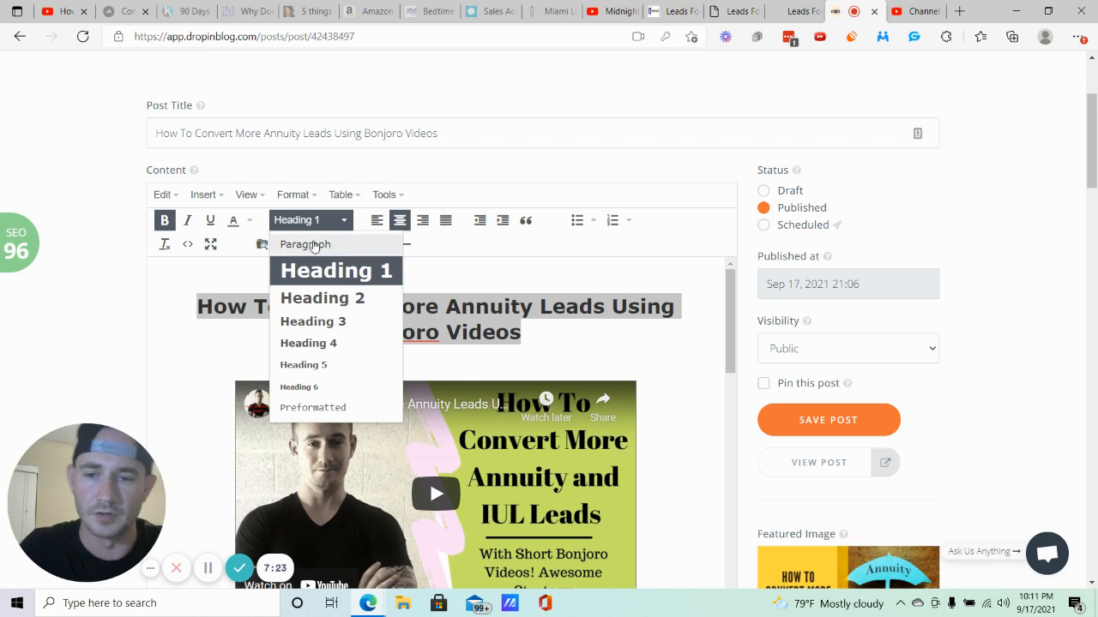
click(531, 324)
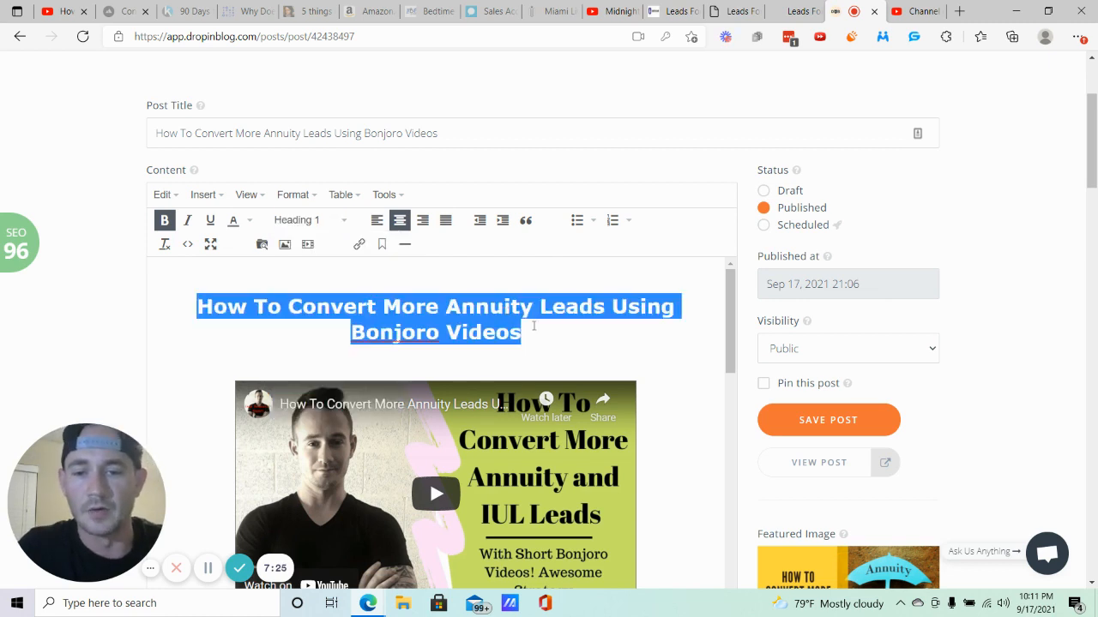
scroll(549, 283, down, 1)
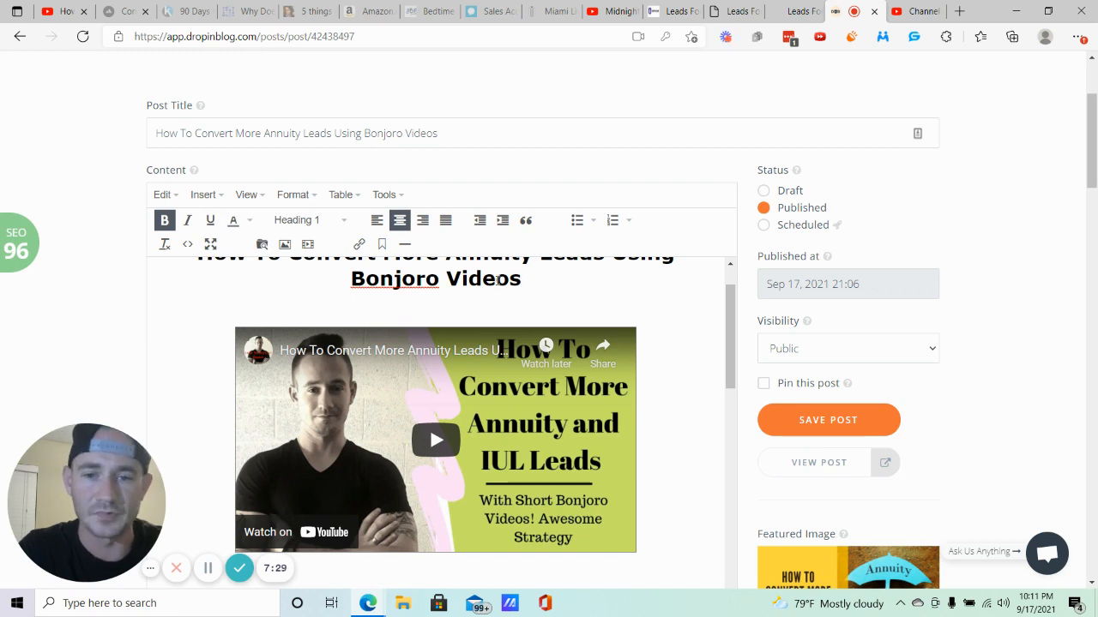
Step: Review the embedded YouTube video, open the media insertion dialog to view its source and dimension fields, and close it
scroll(493, 277, up, 1)
scroll(546, 297, down, 2)
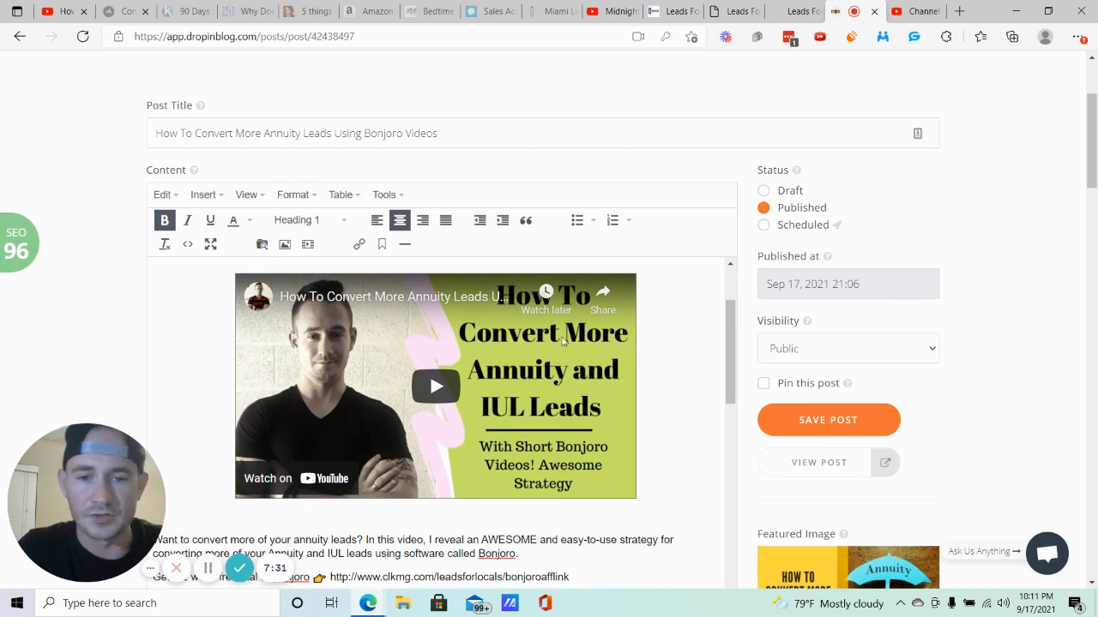
scroll(566, 343, up, 1)
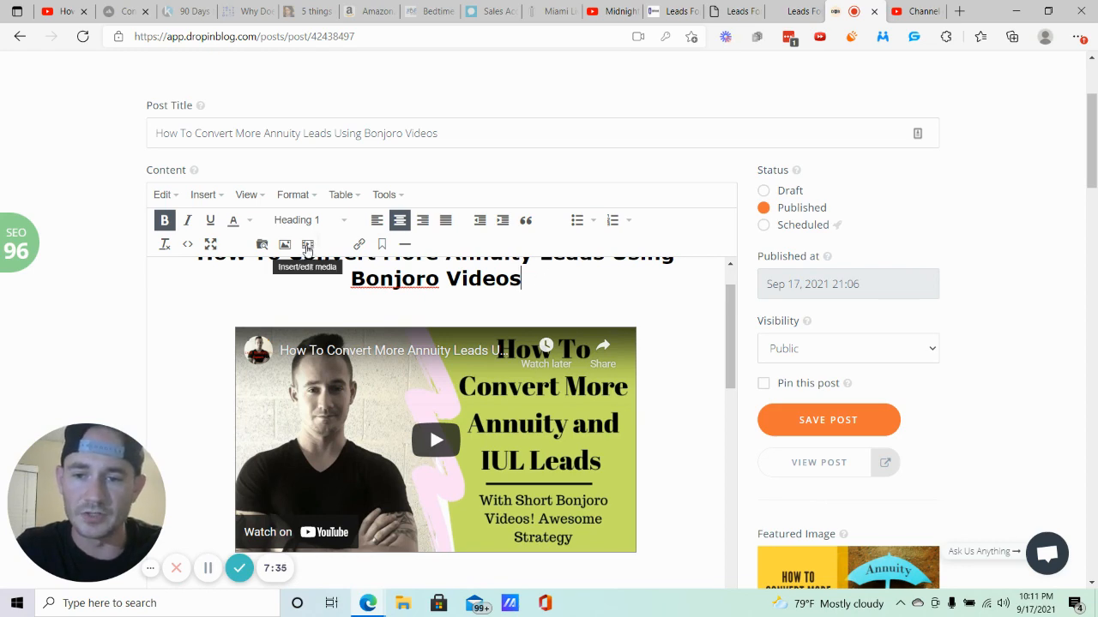
click(307, 246)
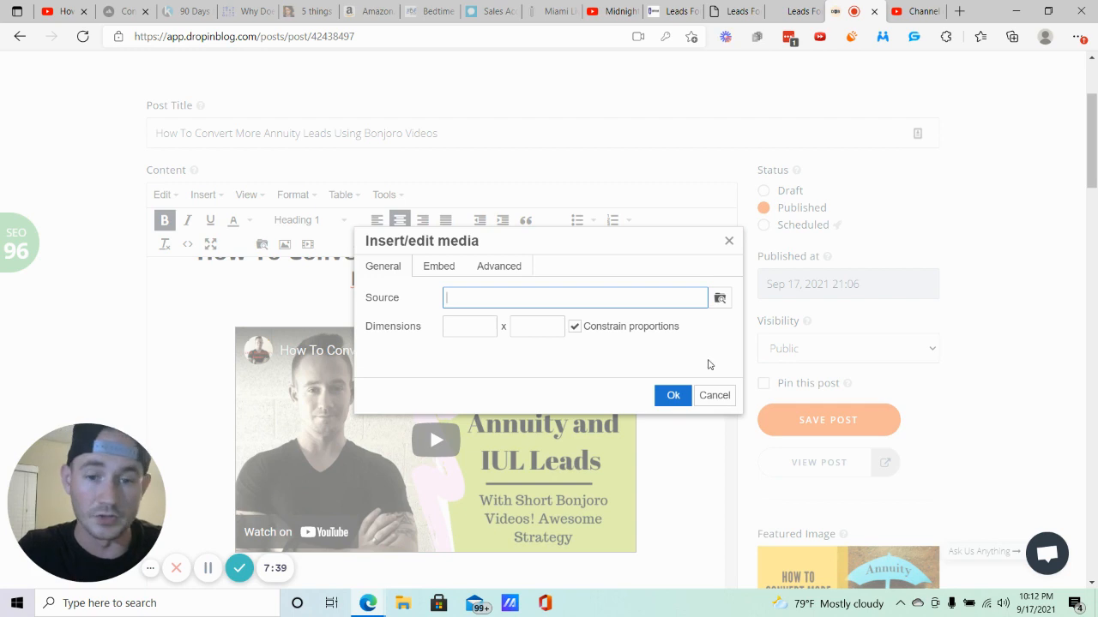
click(729, 242)
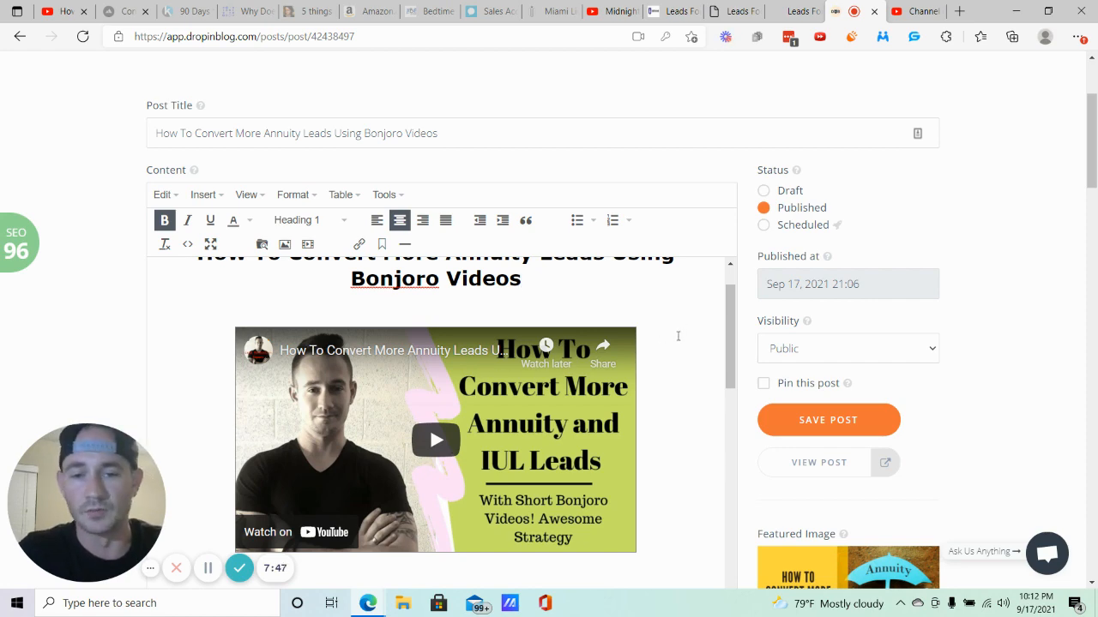
Step: Review the post's text below the video and select the Facebook group banner image to inspect it
scroll(678, 337, down, 3)
drag(192, 326, 496, 499)
scroll(563, 422, down, 4)
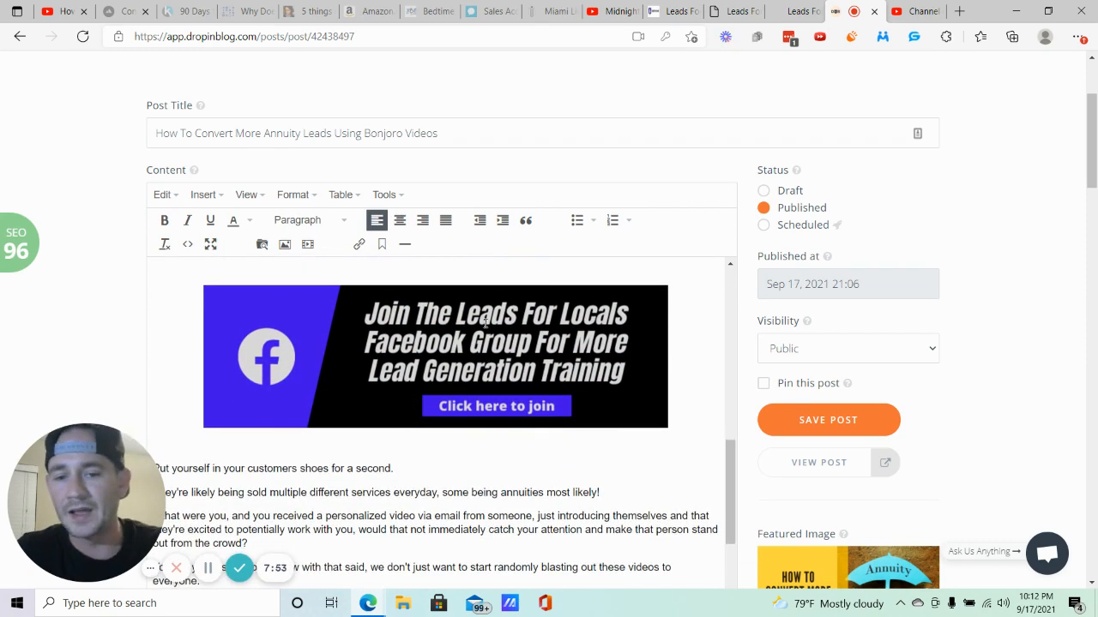
click(484, 323)
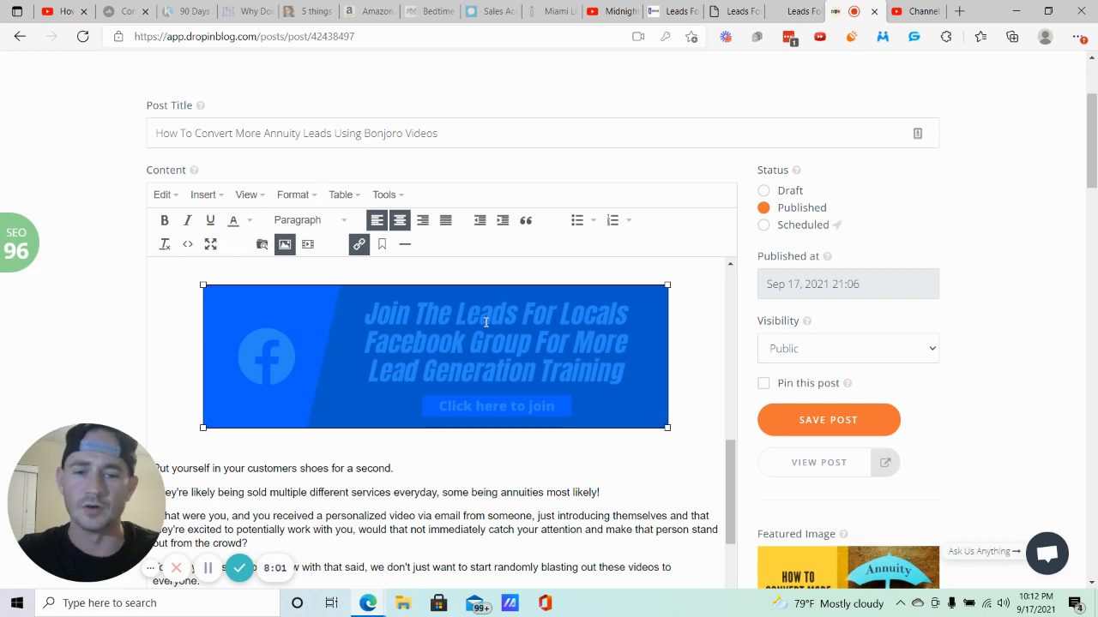
click(684, 283)
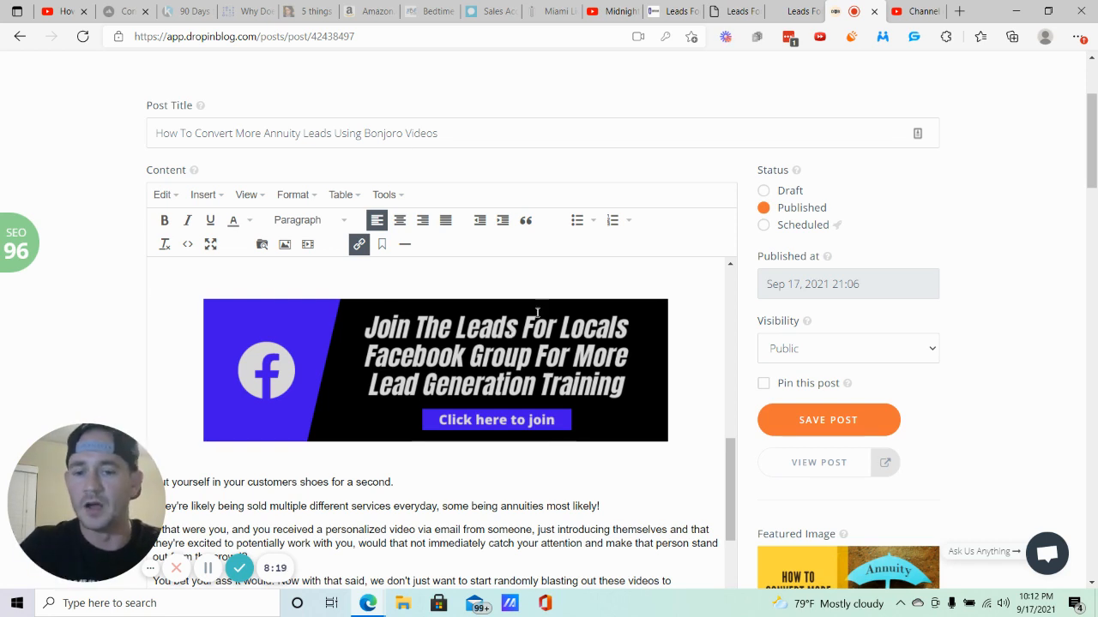
Step: Open the Facebook group banner's link settings, check its URL and target, and close them without changes
click(494, 339)
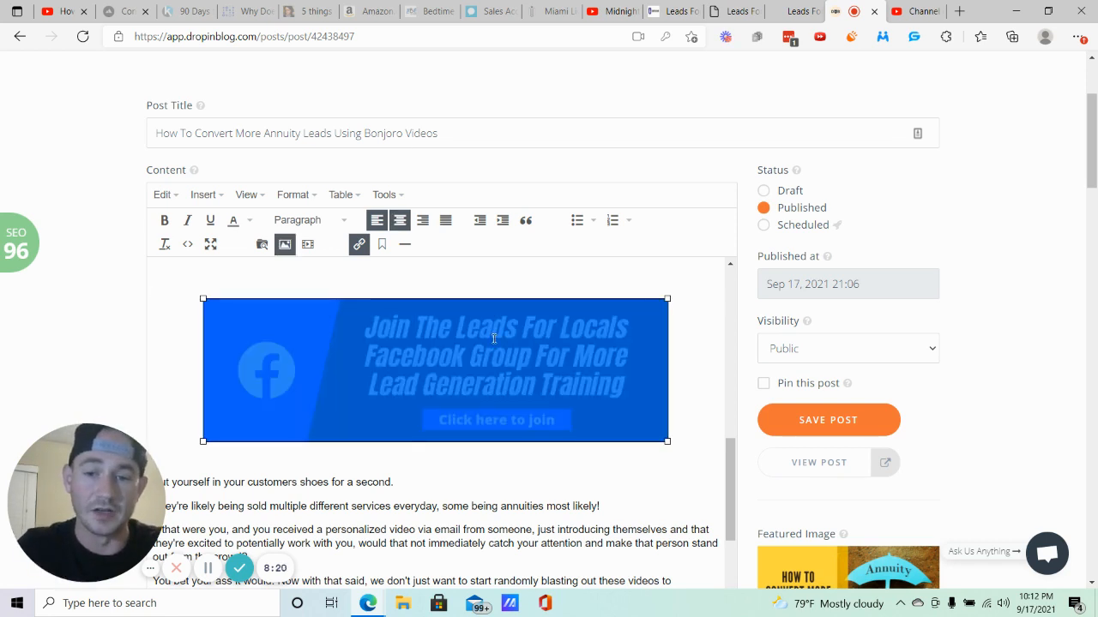
click(361, 247)
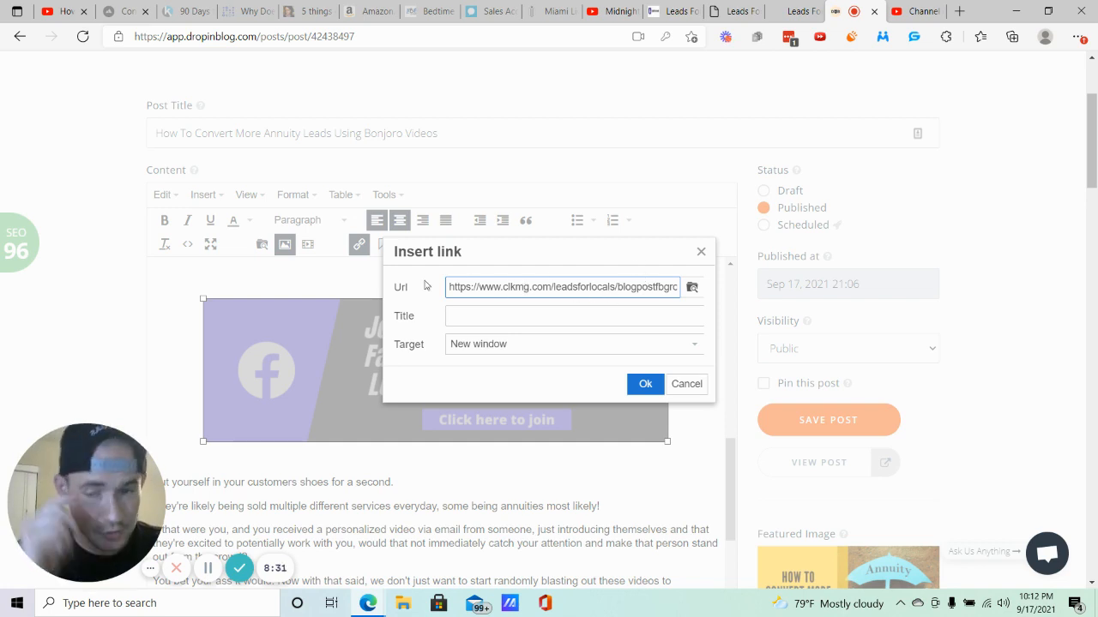
click(701, 252)
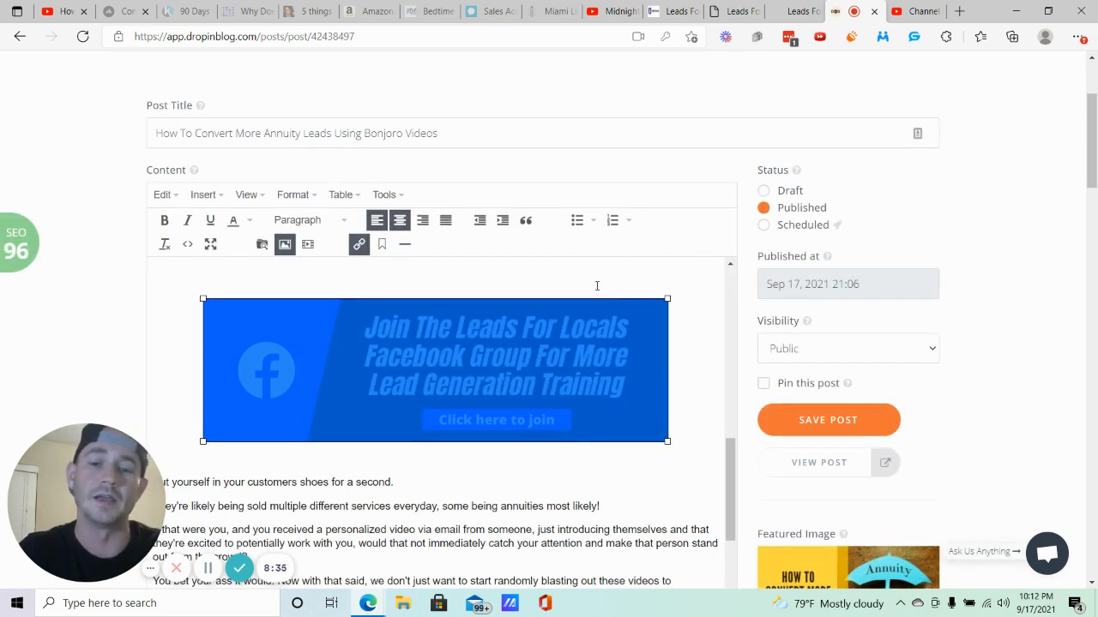
click(699, 373)
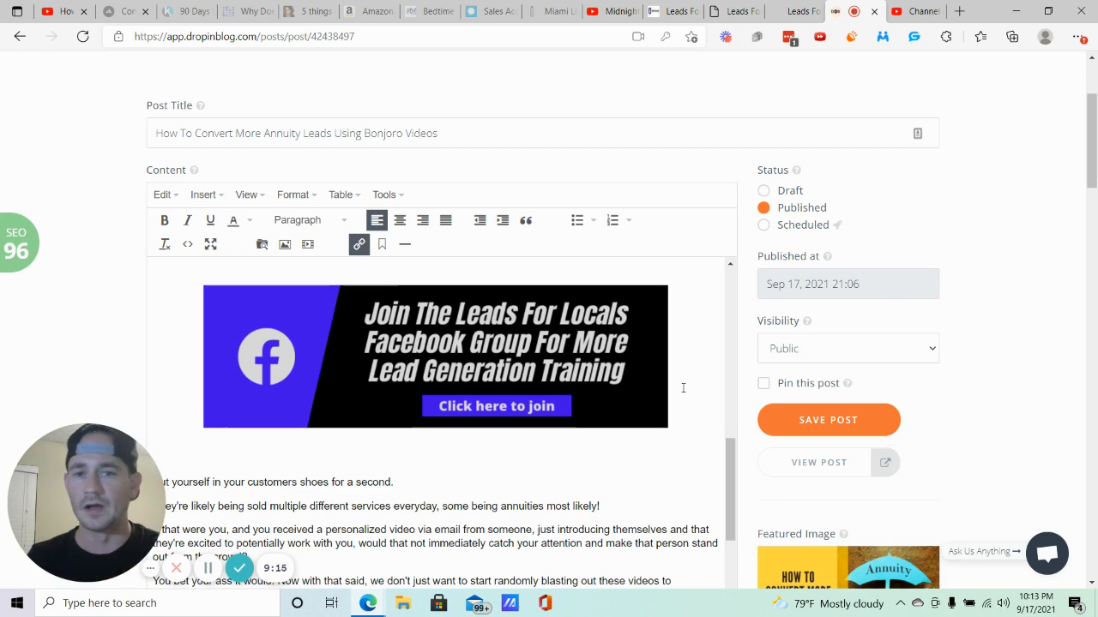
Step: Review the post's closing paragraphs, the check-marked list and the links at the end of the content
scroll(514, 387, down, 10)
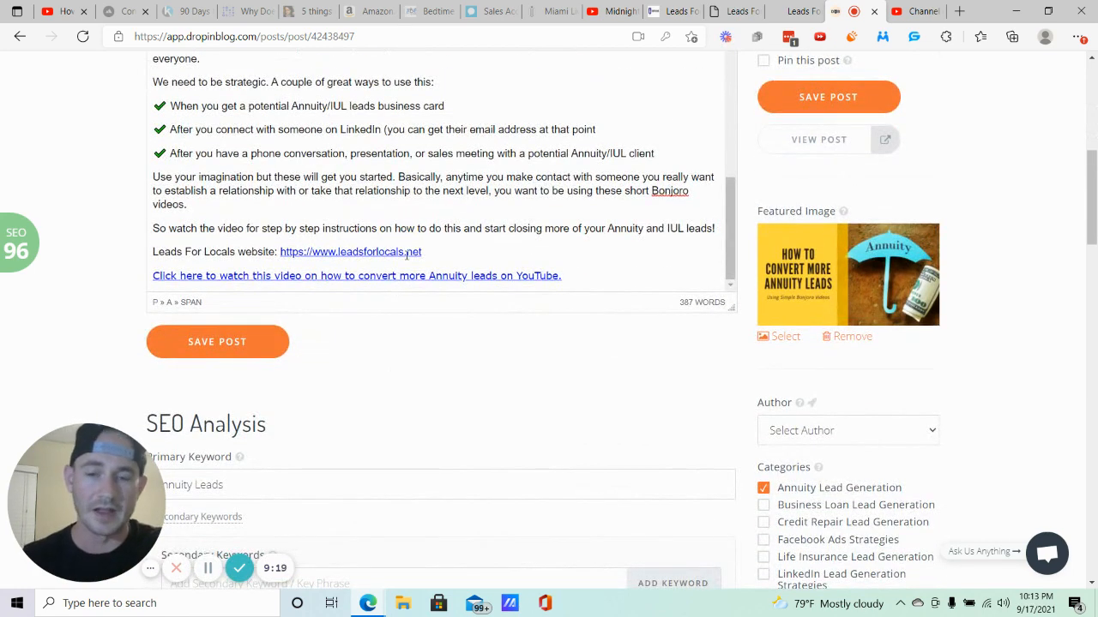
scroll(407, 255, up, 1)
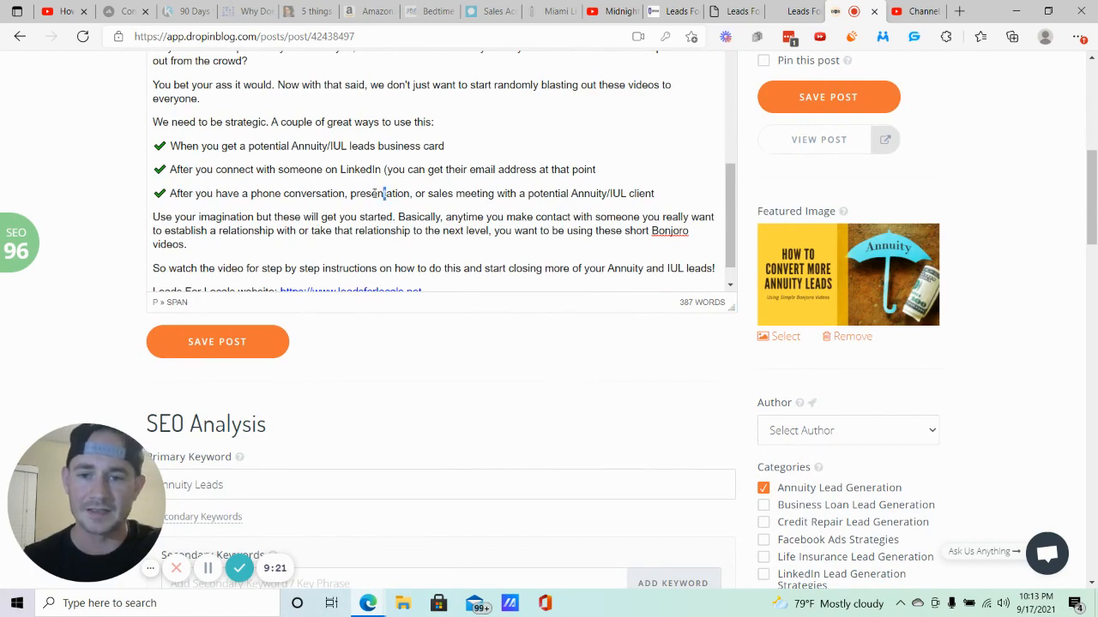
drag(384, 193, 256, 193)
scroll(691, 243, up, 10)
scroll(690, 243, up, 4)
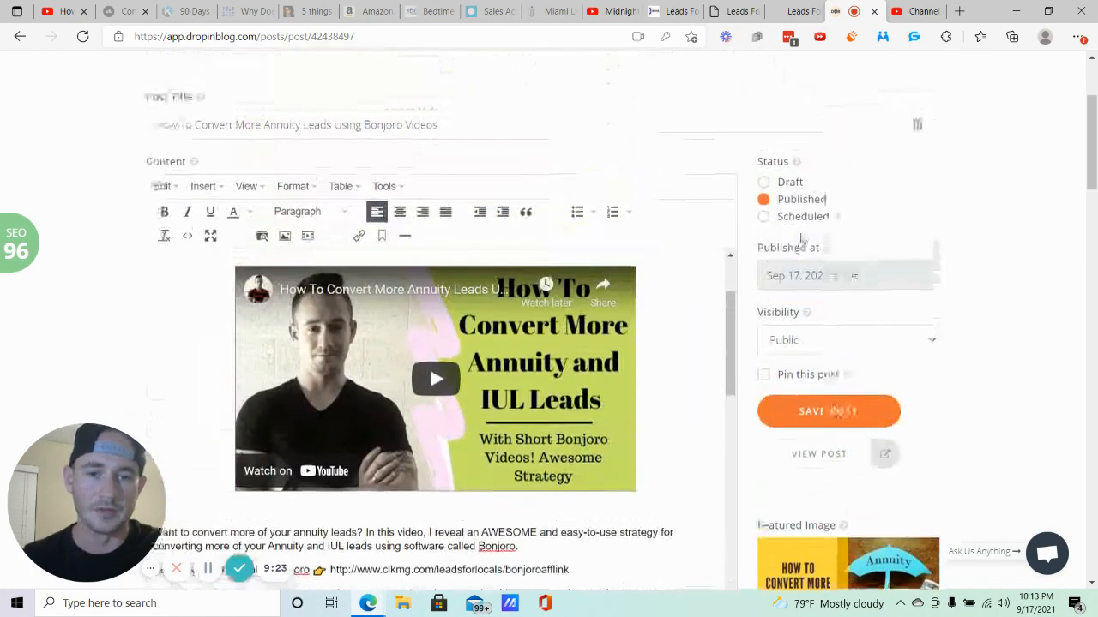
scroll(558, 215, down, 1)
scroll(600, 287, down, 10)
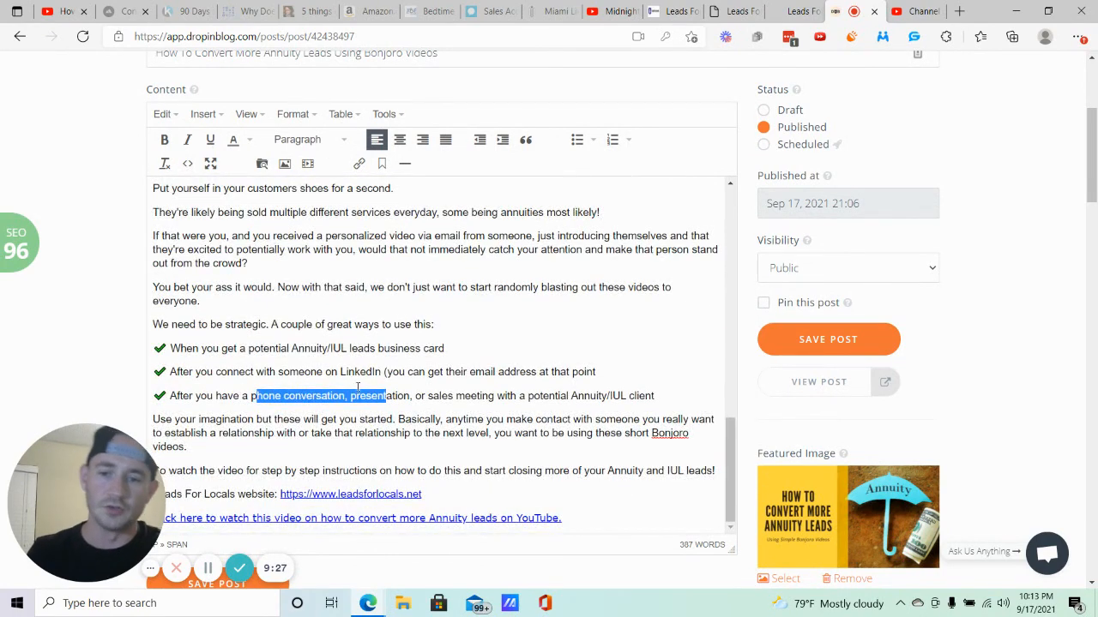
click(365, 346)
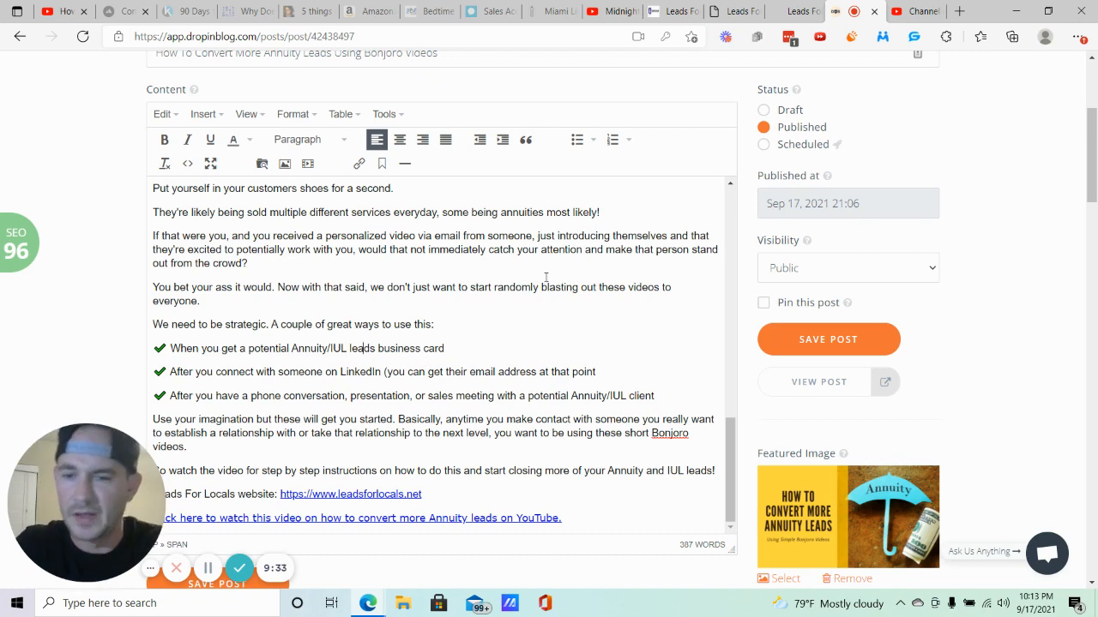
Step: Return to the Facebook group banner in the post content and check how the body text continues beneath it
scroll(546, 276, up, 2)
scroll(553, 249, up, 1)
click(457, 204)
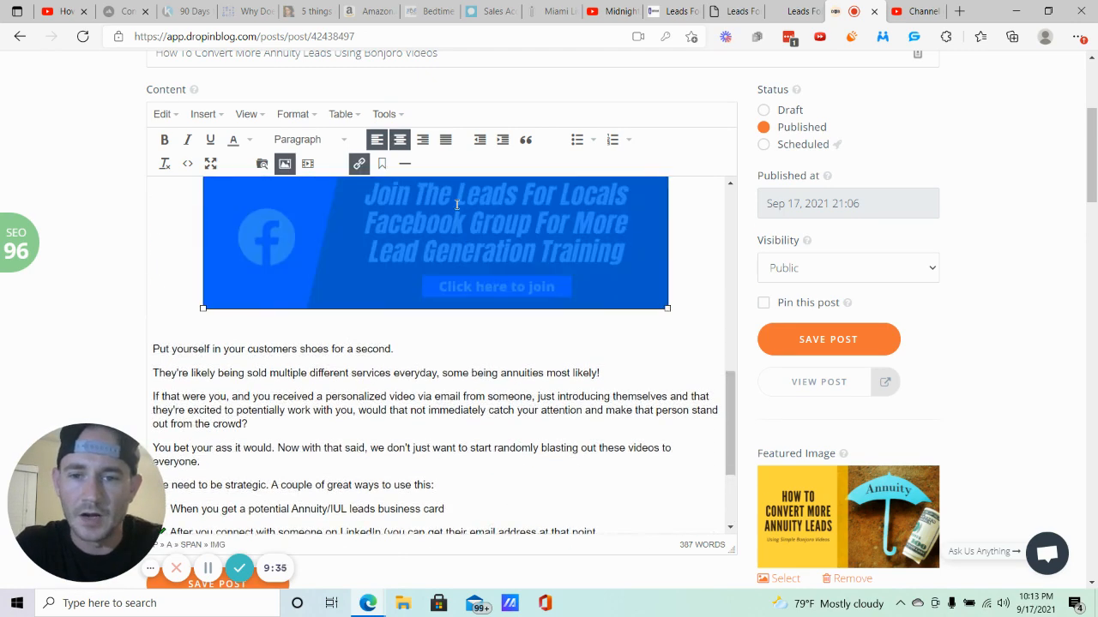
click(553, 414)
scroll(552, 409, down, 2)
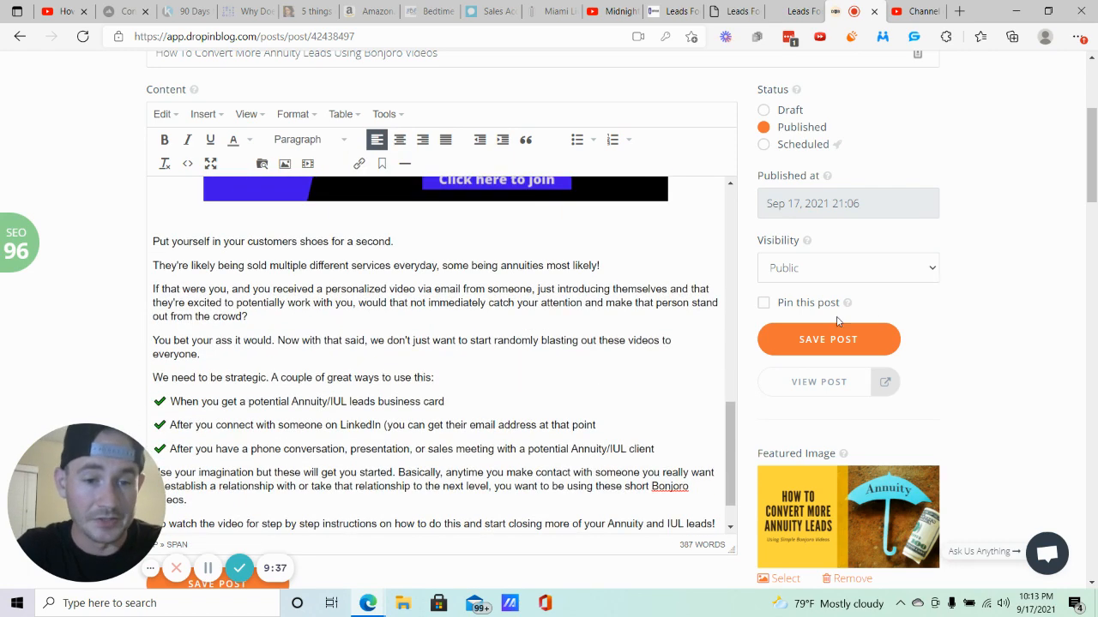
Step: Compare the post's featured image with its card in the HighLevel blog preview, then return to the DropInBlog post editor
scroll(600, 319, down, 4)
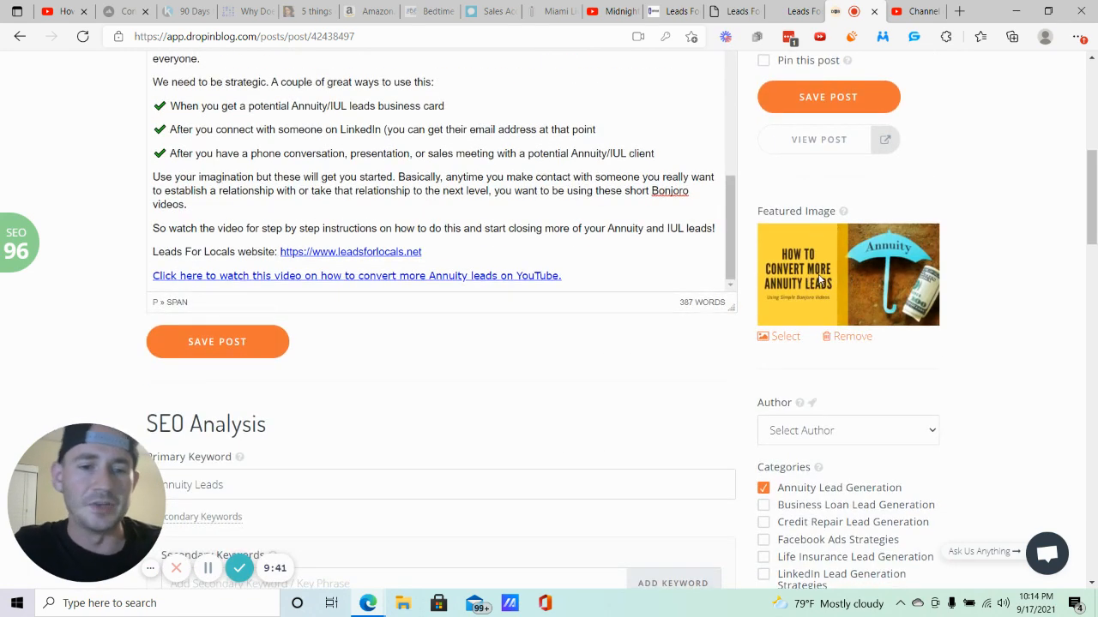
click(793, 11)
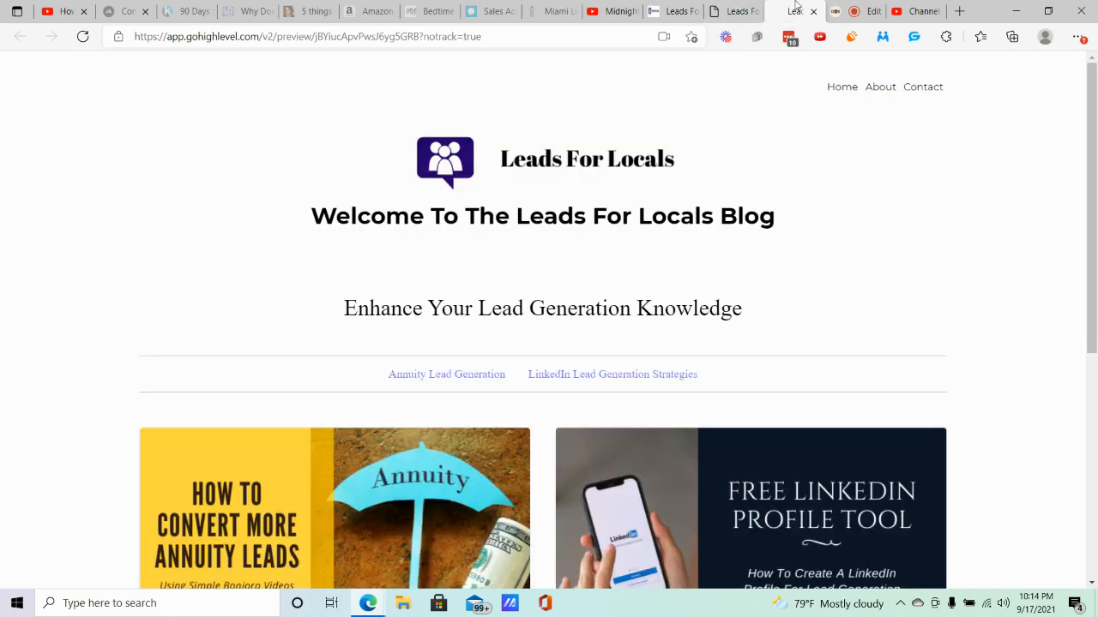
scroll(361, 293, down, 3)
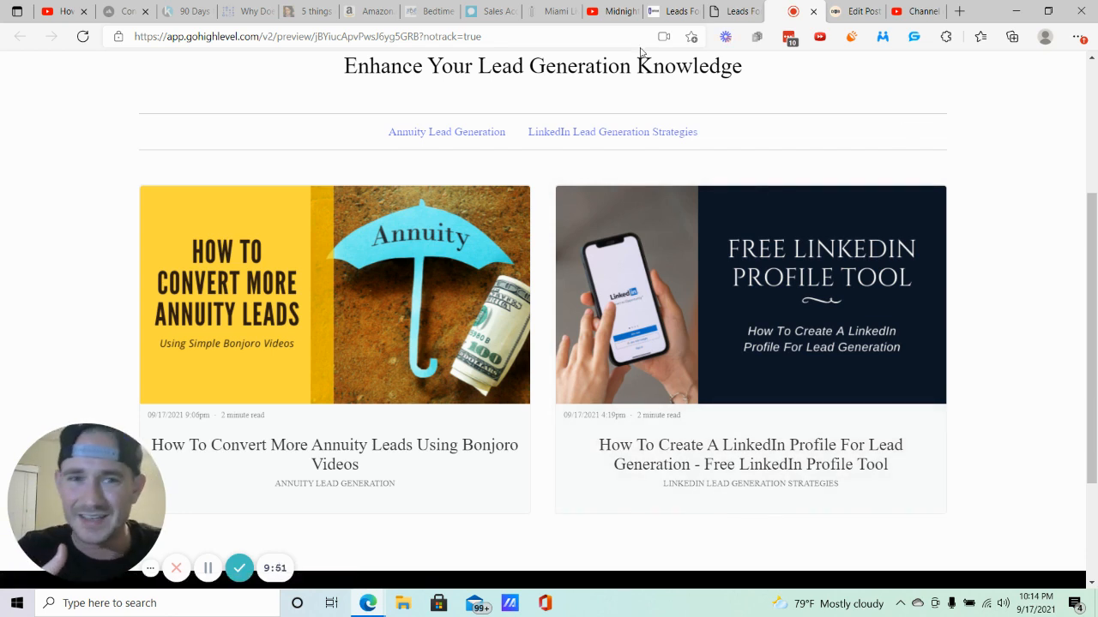
click(683, 11)
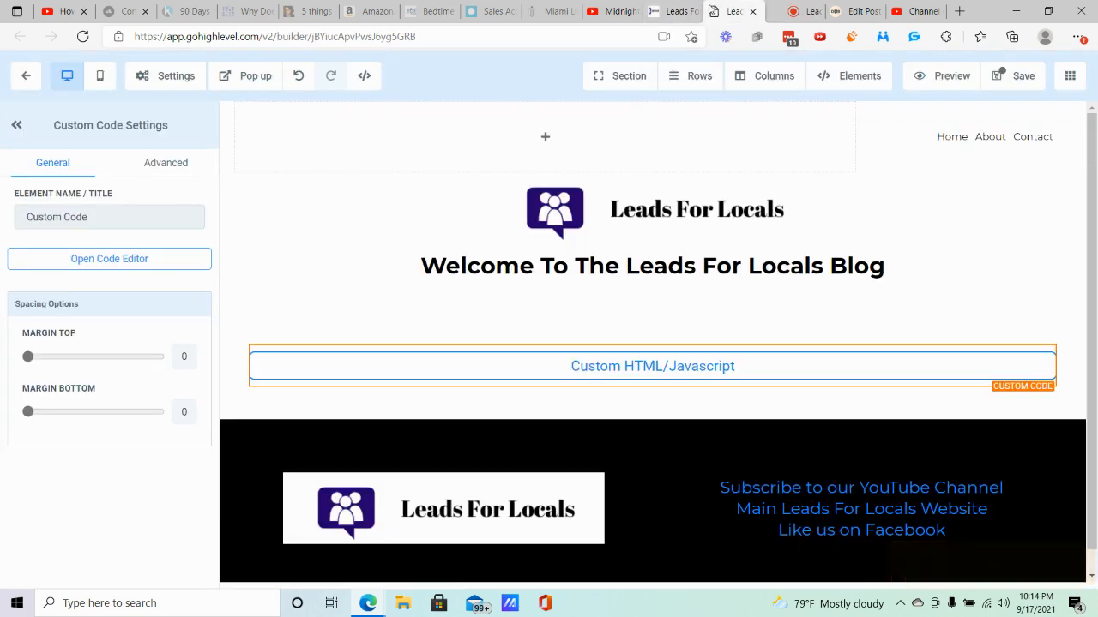
click(857, 10)
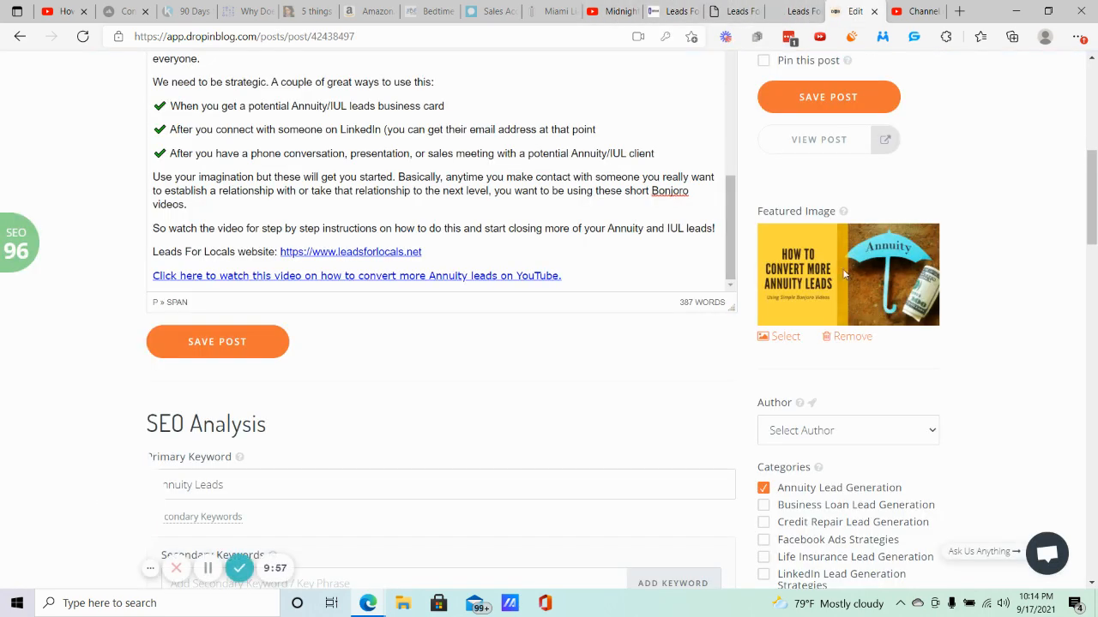
Step: Open the file manager for selecting the post's featured image, look at its upload options, and close it
scroll(840, 269, down, 8)
scroll(827, 254, up, 5)
scroll(827, 255, up, 2)
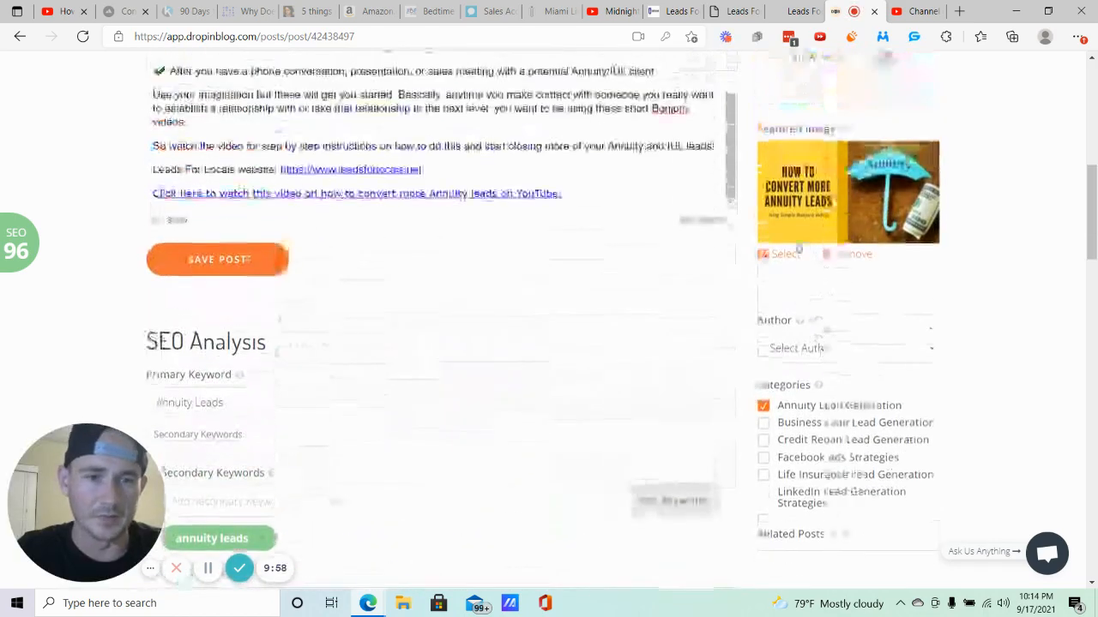
click(784, 257)
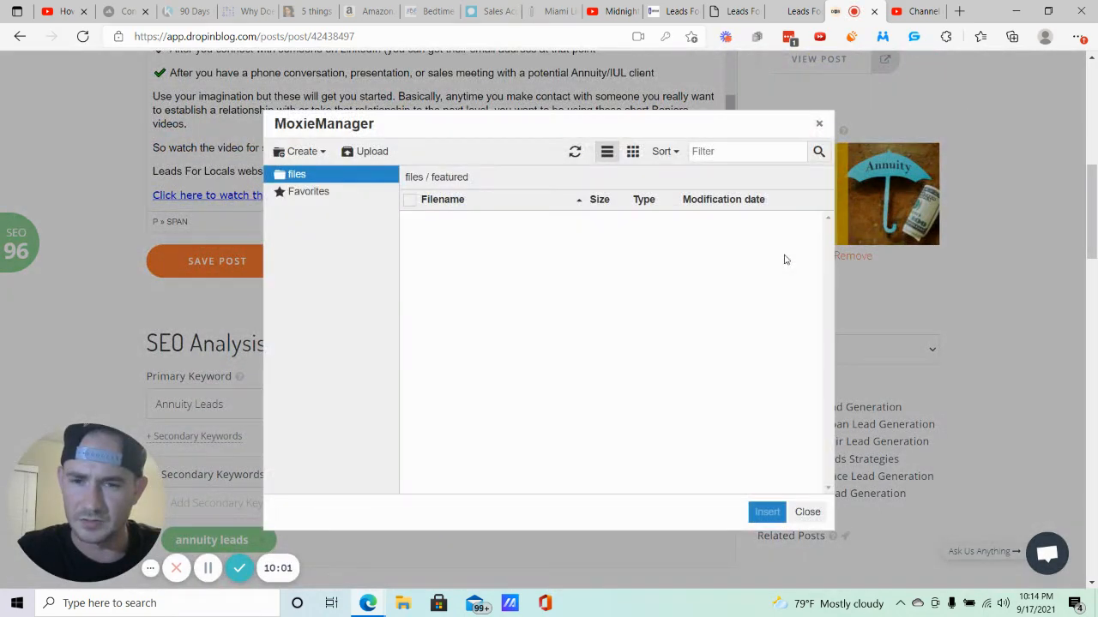
click(819, 125)
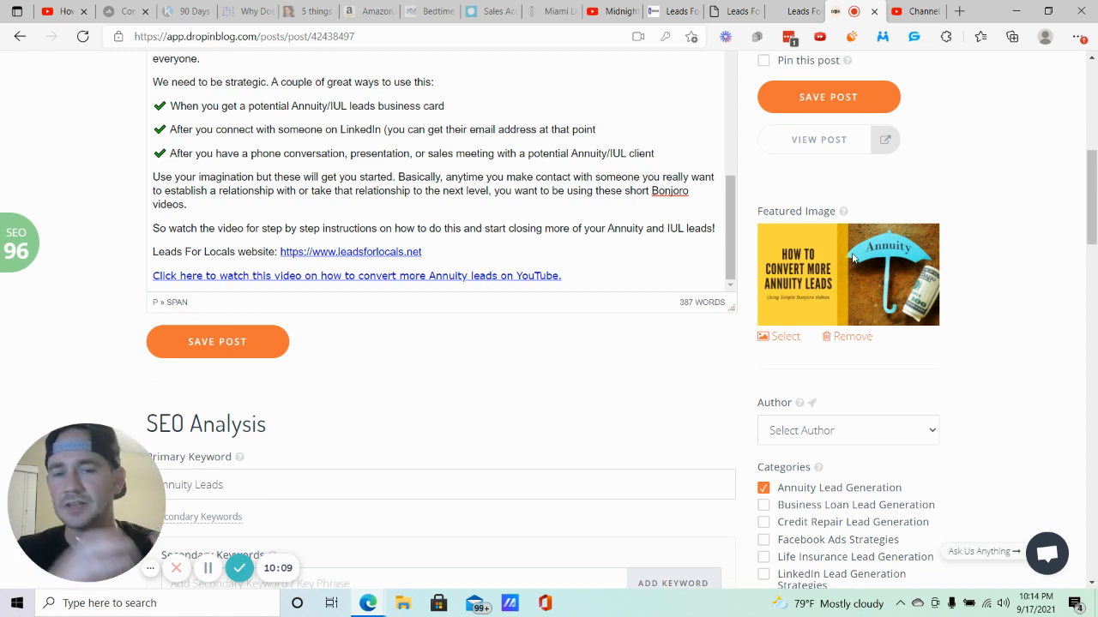
Step: Check the post cards in the HighLevel blog preview and the Blog funnel step, then return to the DropInBlog post editor
click(807, 9)
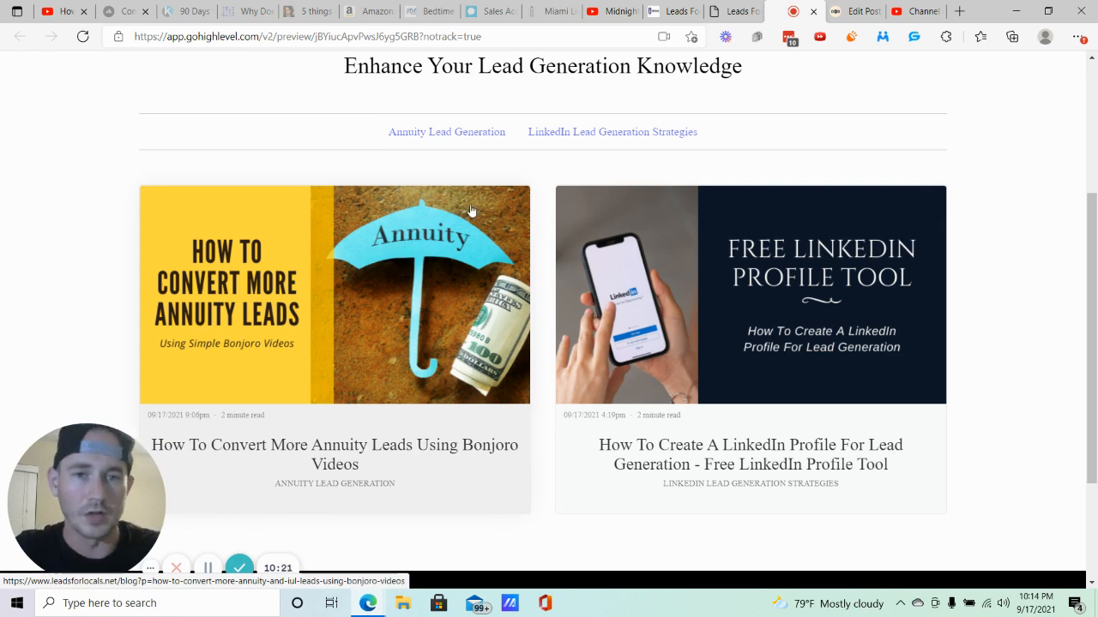
click(673, 10)
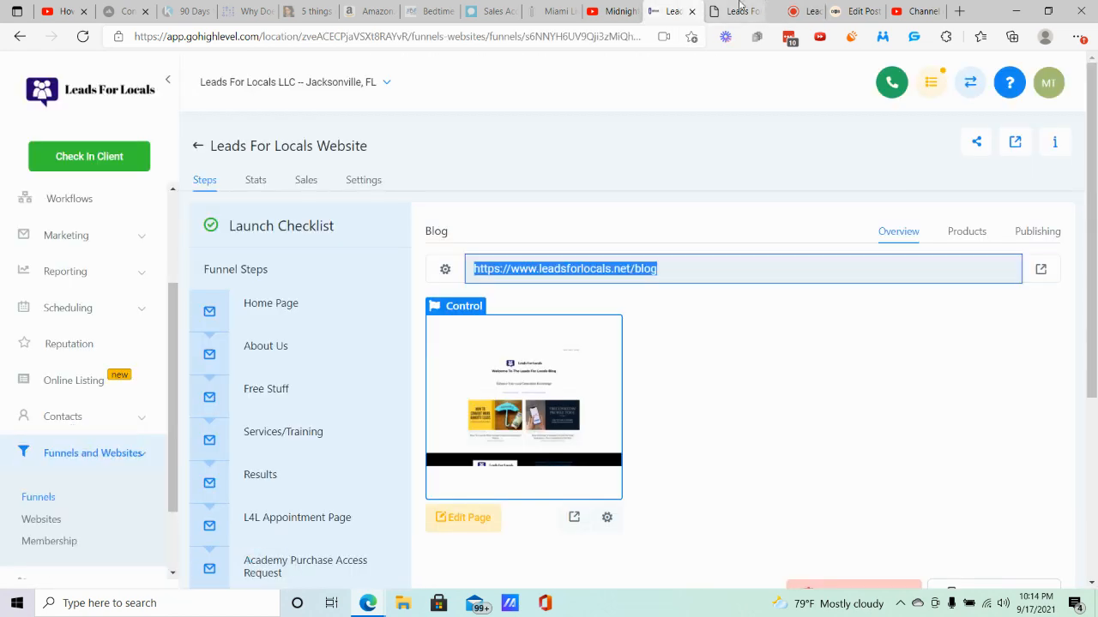
click(845, 10)
Step: Review the post's categories, SEO keywords and URL slug, then return to the post title
scroll(849, 175, down, 1)
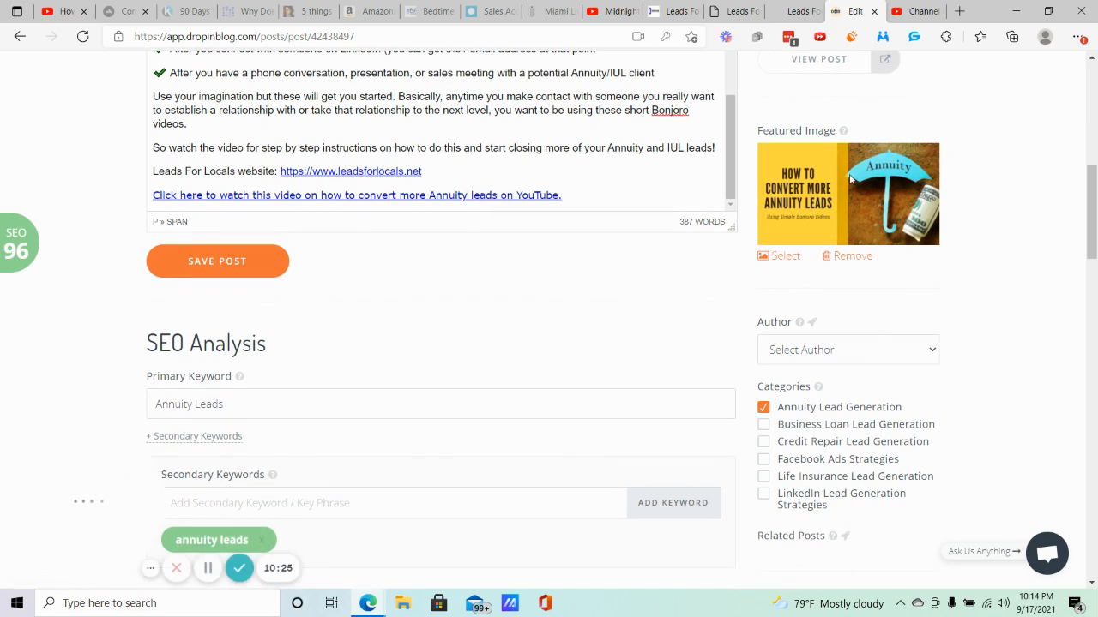
scroll(606, 243, down, 2)
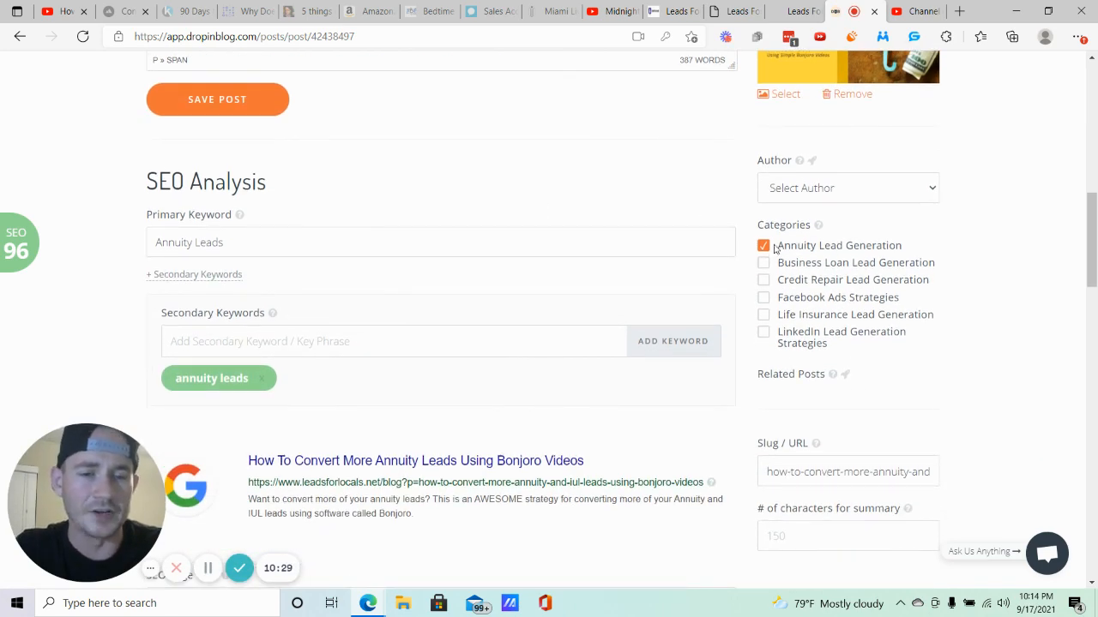
scroll(767, 331, down, 1)
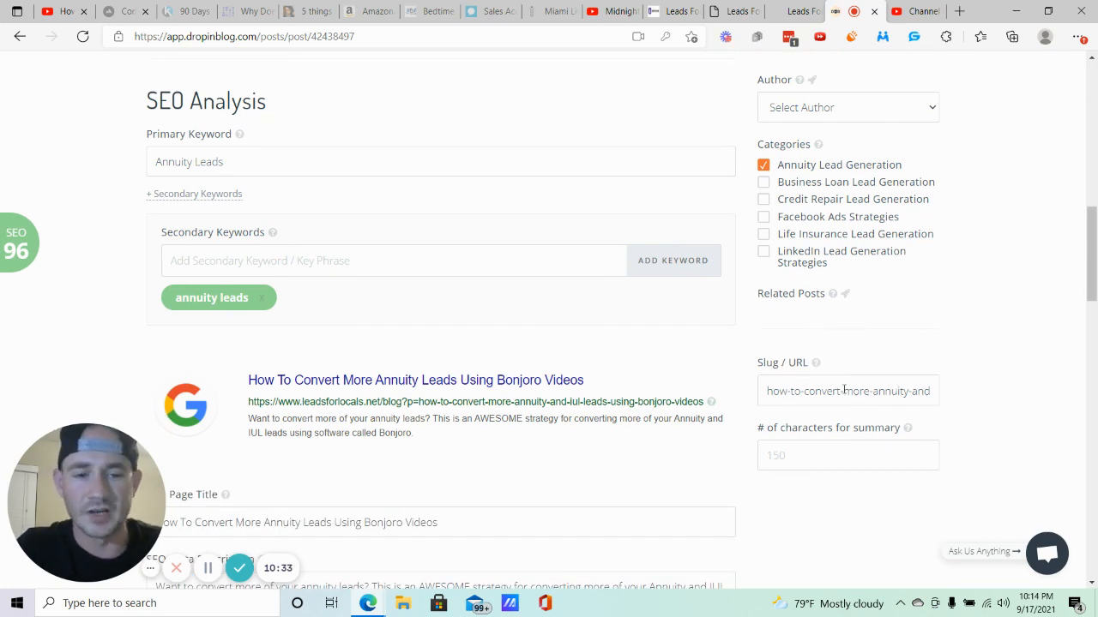
scroll(649, 355, up, 4)
scroll(648, 355, up, 5)
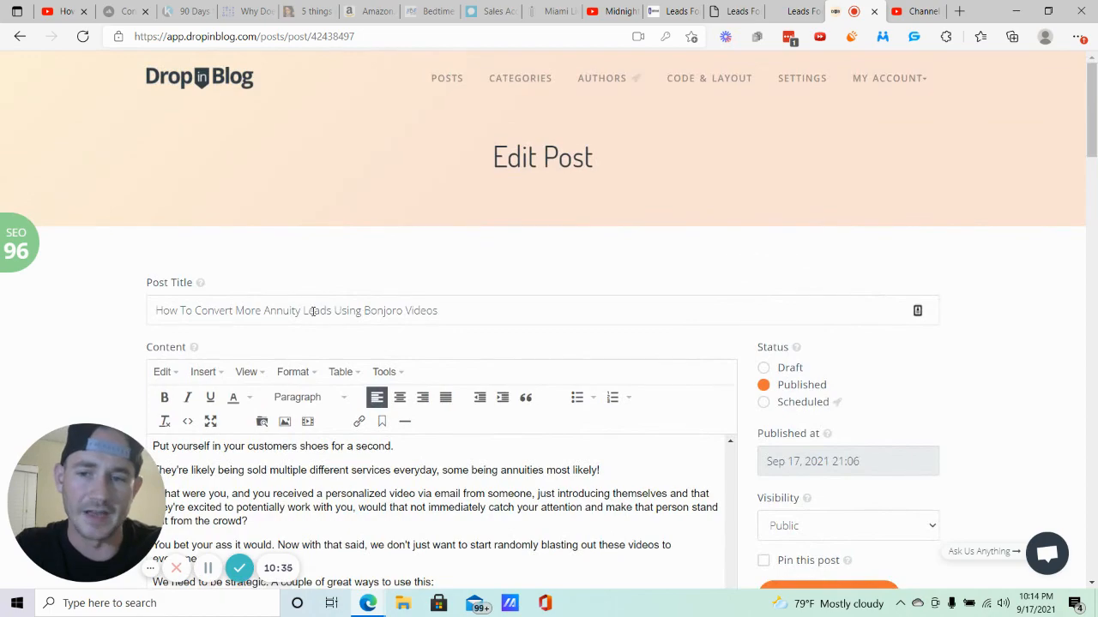
Step: Review the post's primary and secondary keywords, slug, Google search preview, SEO page title and meta description
scroll(314, 311, down, 14)
scroll(840, 331, down, 2)
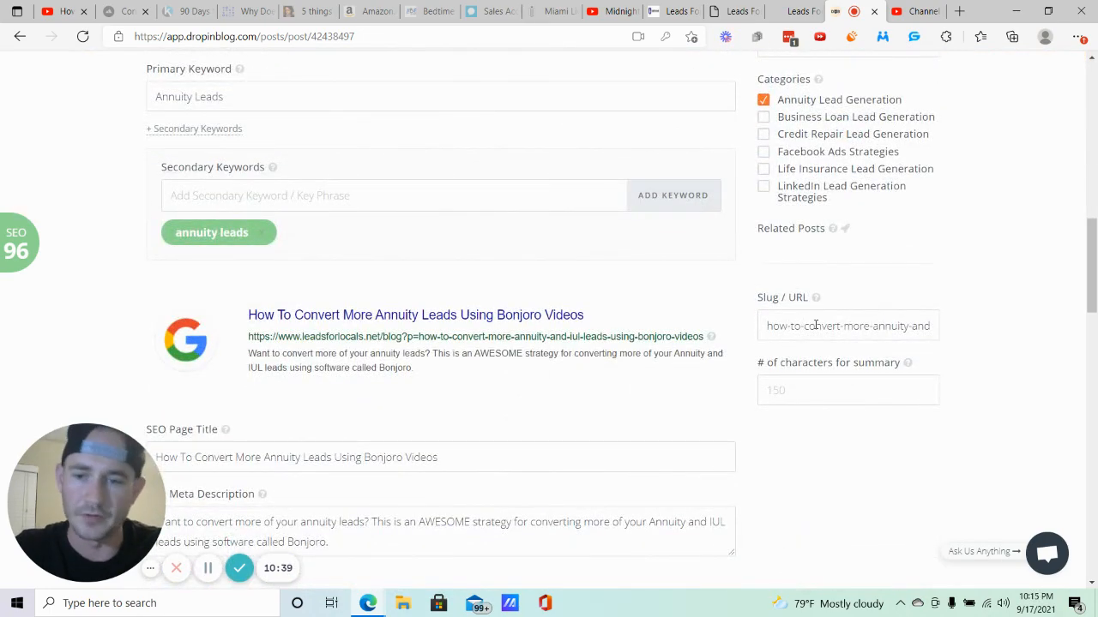
scroll(264, 252, up, 2)
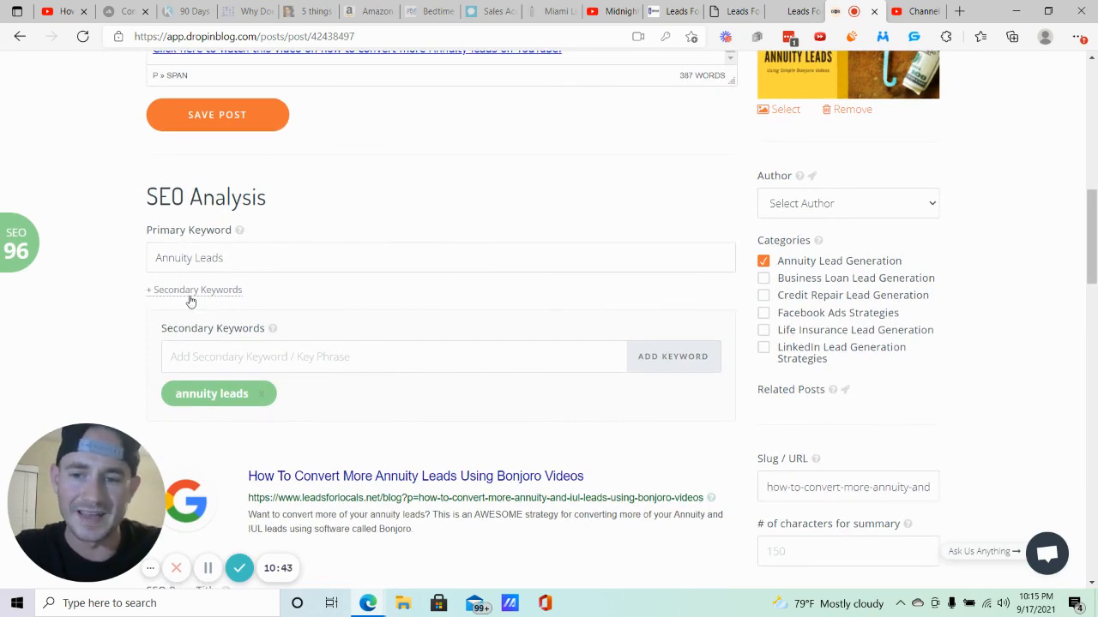
scroll(421, 368, down, 2)
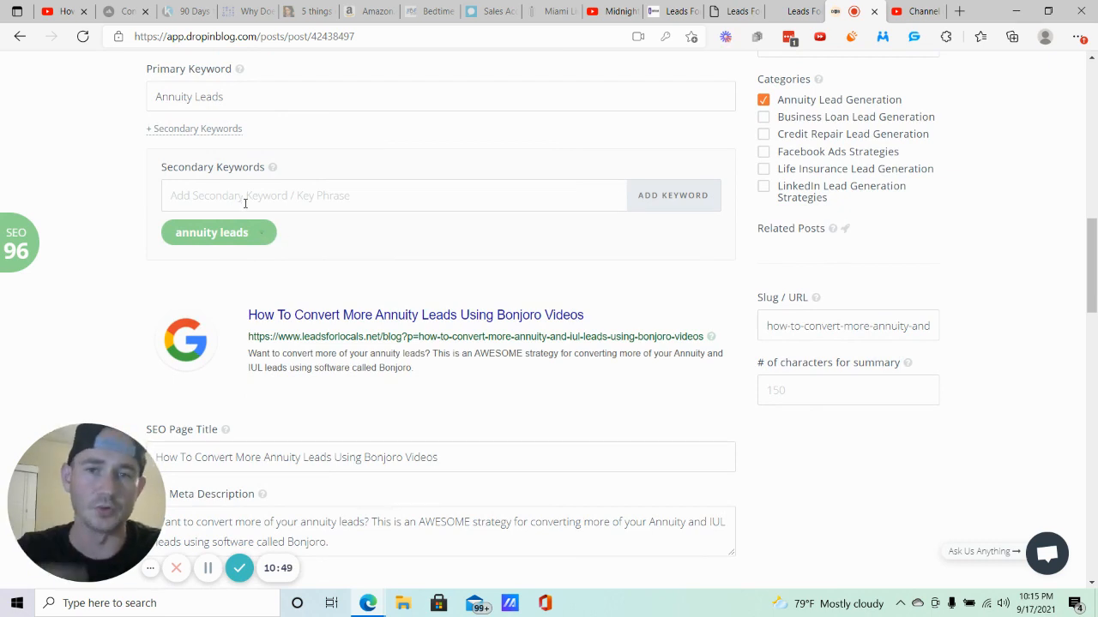
scroll(252, 205, down, 3)
scroll(334, 160, up, 1)
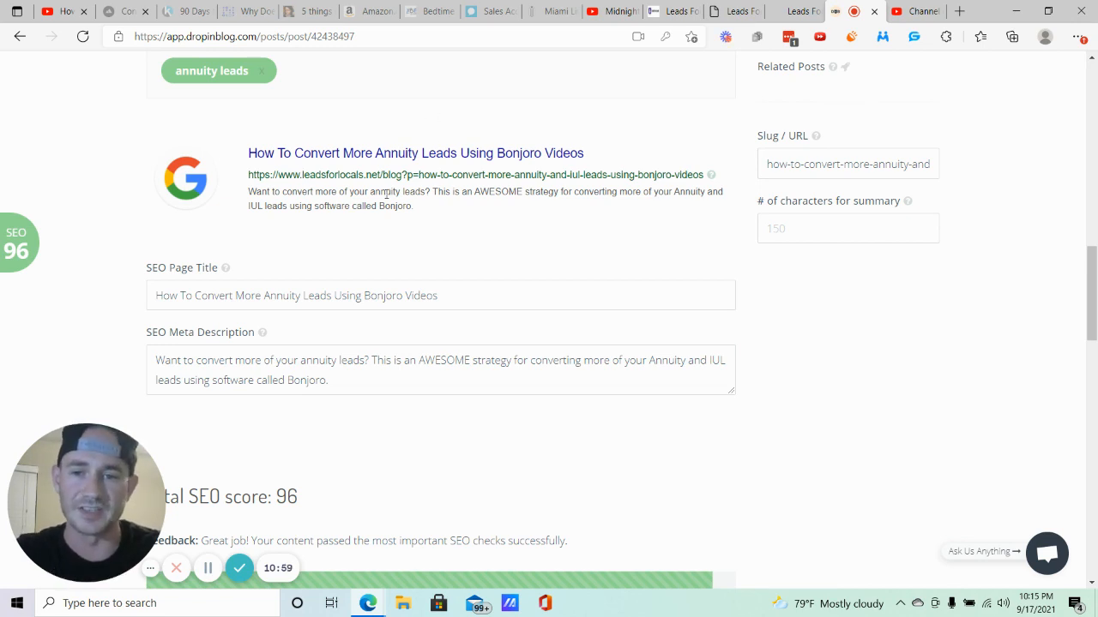
Step: Examine the SEO score breakdown for the page title, meta description and content, then return to the beginning of the post editor
scroll(310, 240, down, 2)
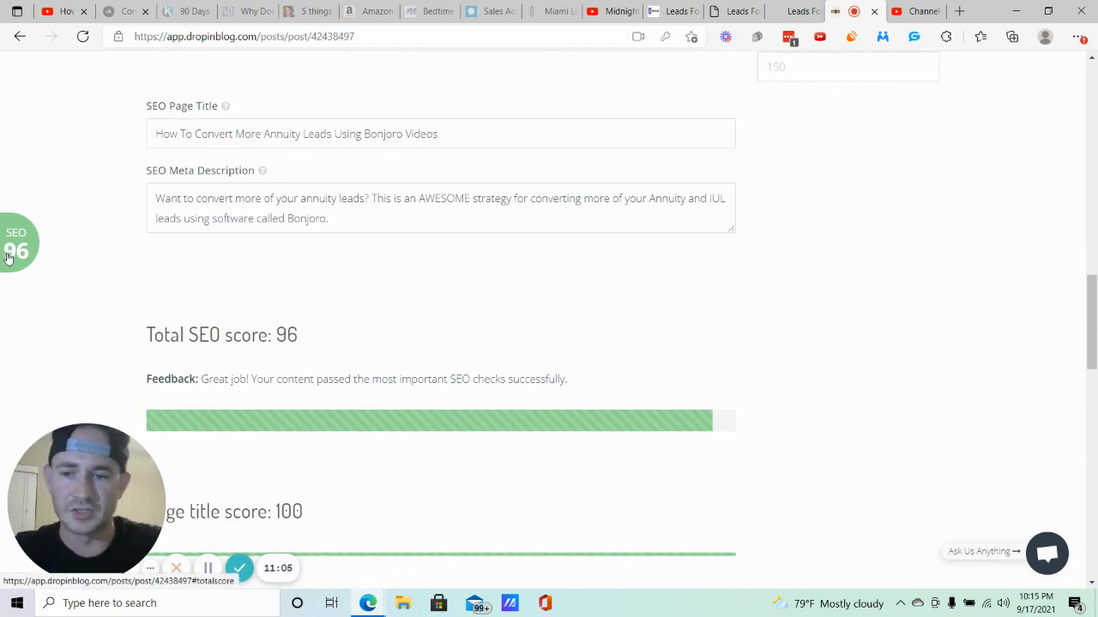
scroll(191, 283, down, 1)
scroll(171, 223, down, 6)
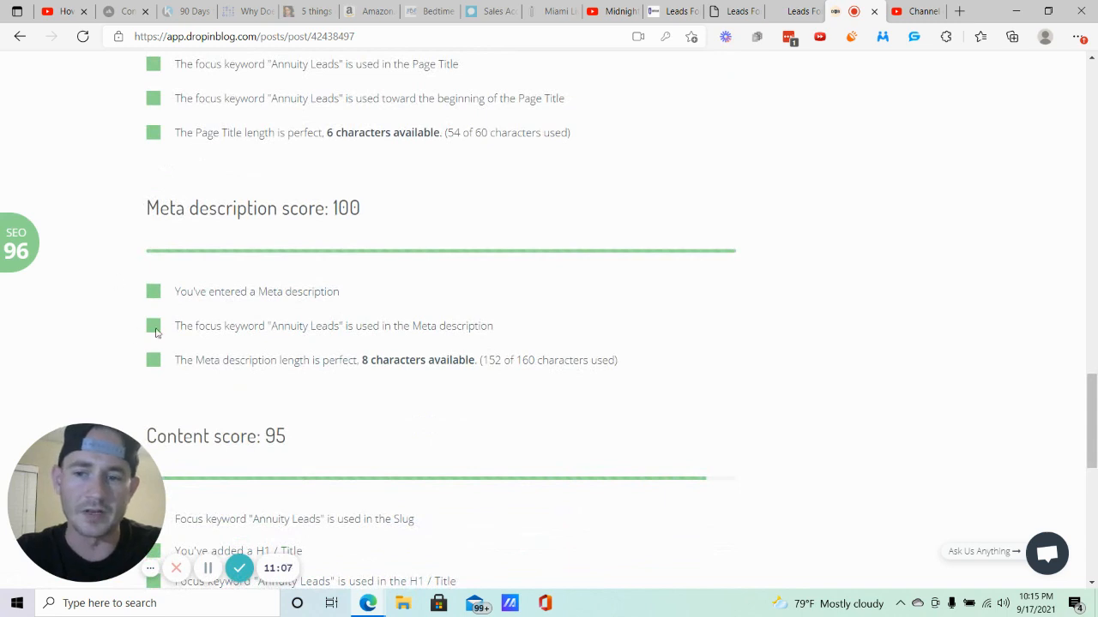
scroll(160, 292, down, 1)
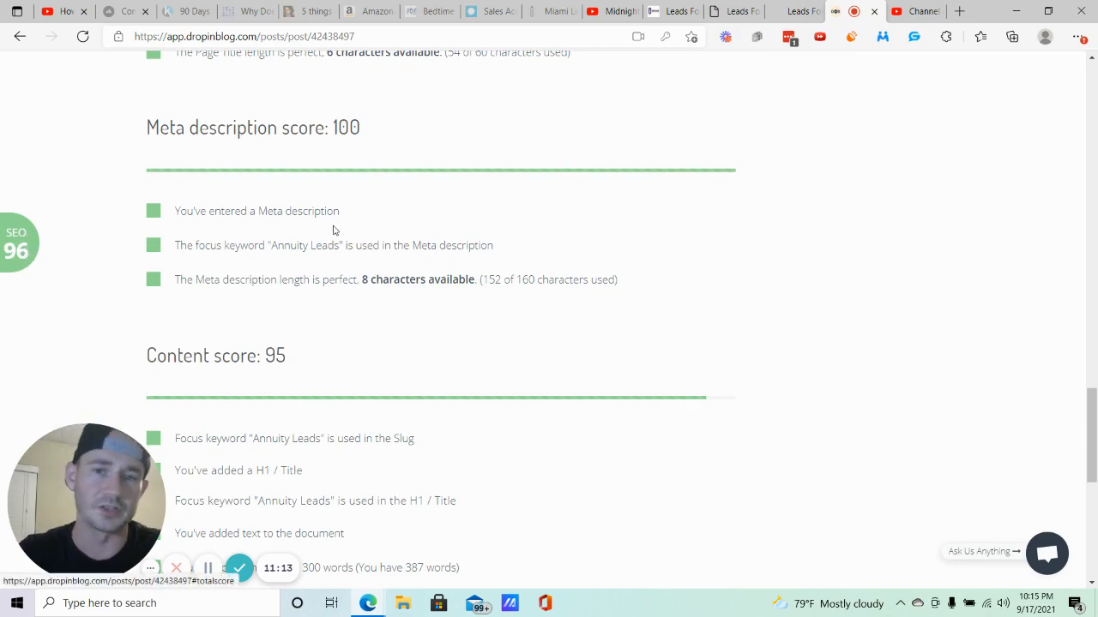
scroll(334, 228, down, 4)
scroll(878, 220, up, 10)
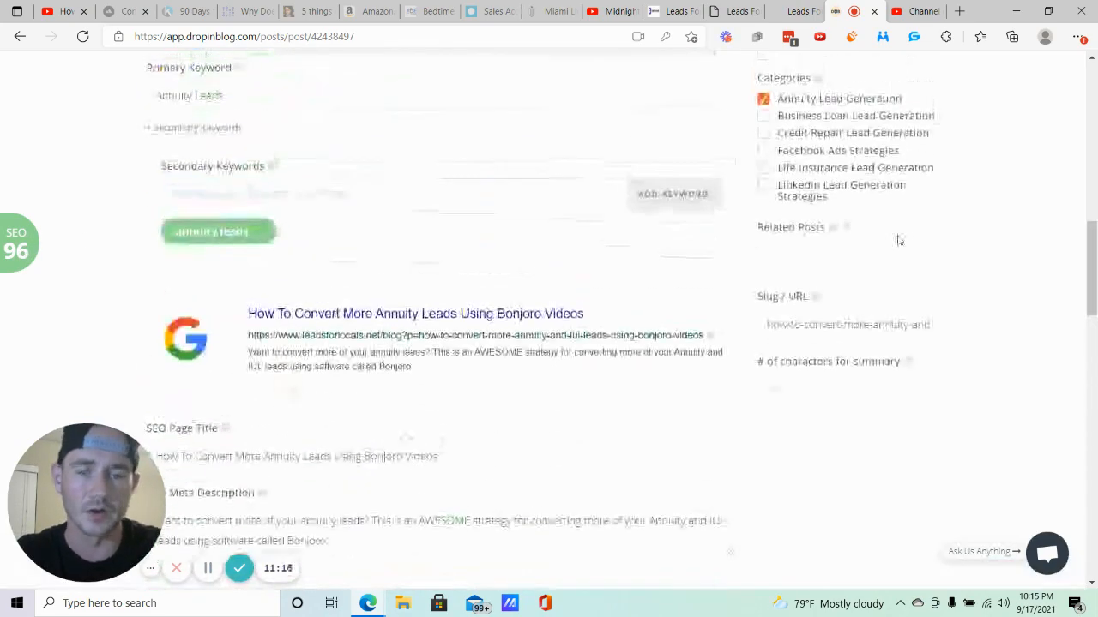
scroll(908, 252, up, 10)
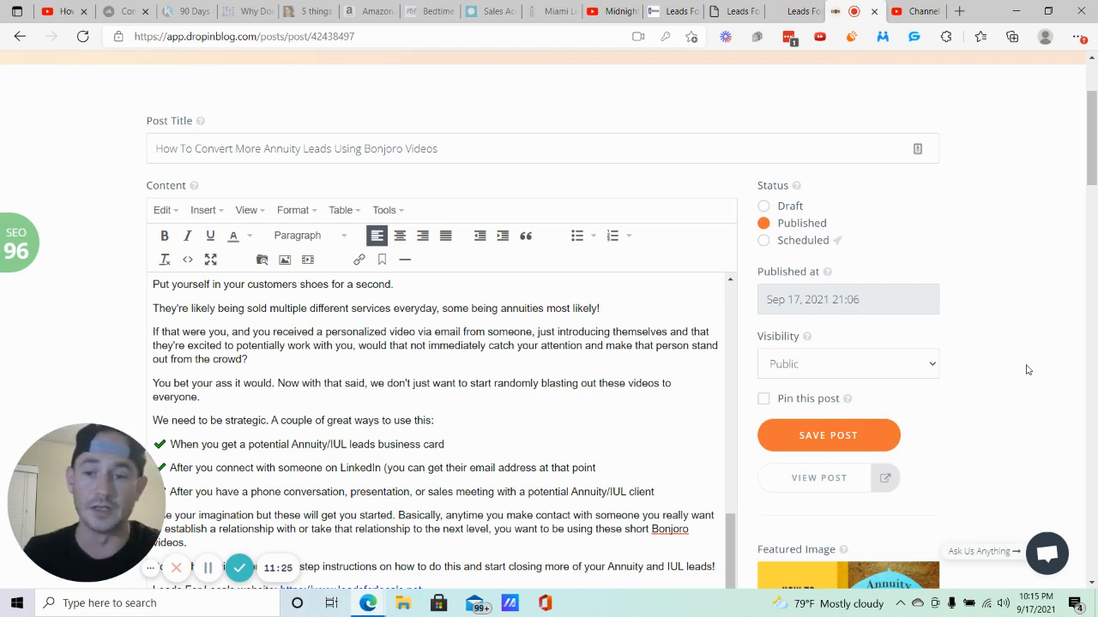
scroll(1022, 370, up, 2)
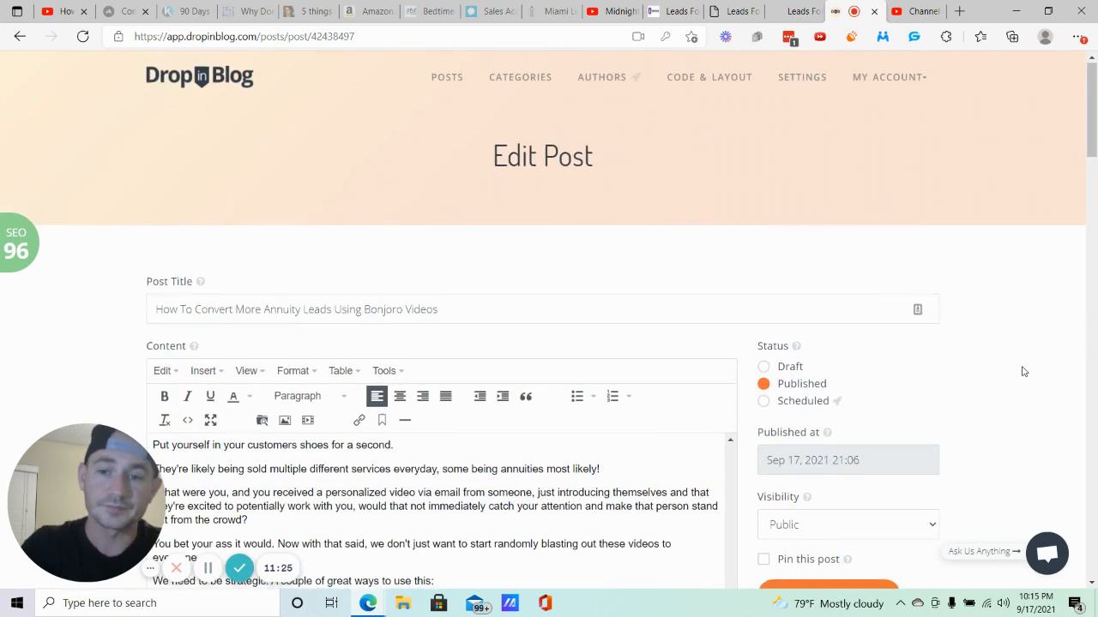
Step: Open the list of blog posts and look over its entries
click(453, 78)
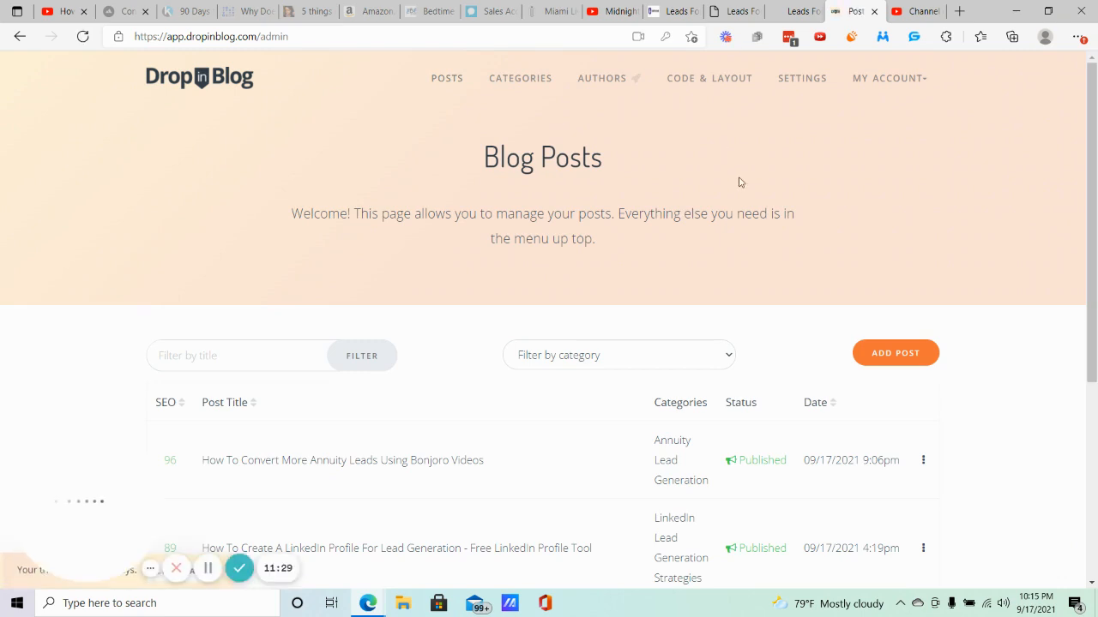
scroll(755, 172, down, 2)
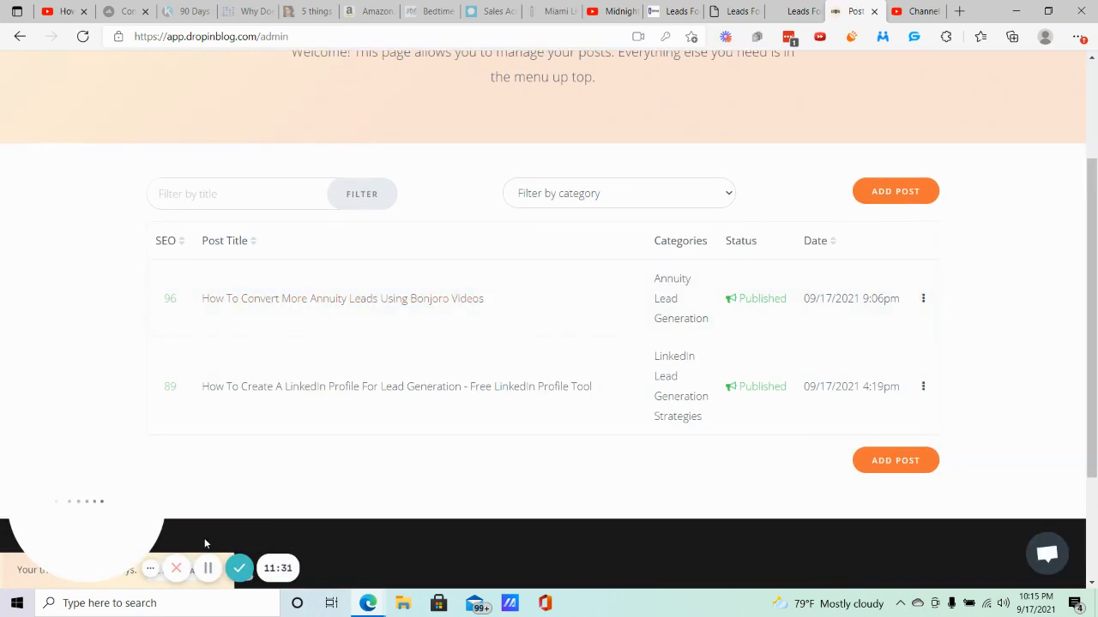
click(210, 572)
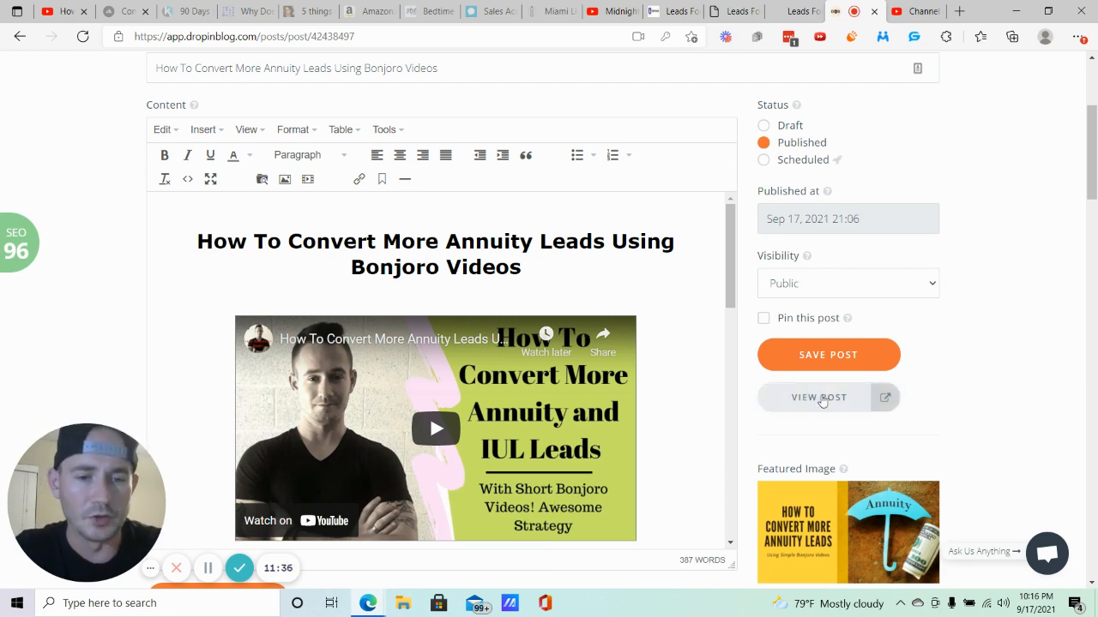
Step: View the Bonjoro videos post on the live blog, select its page URL, and inspect its featured image and title
click(828, 404)
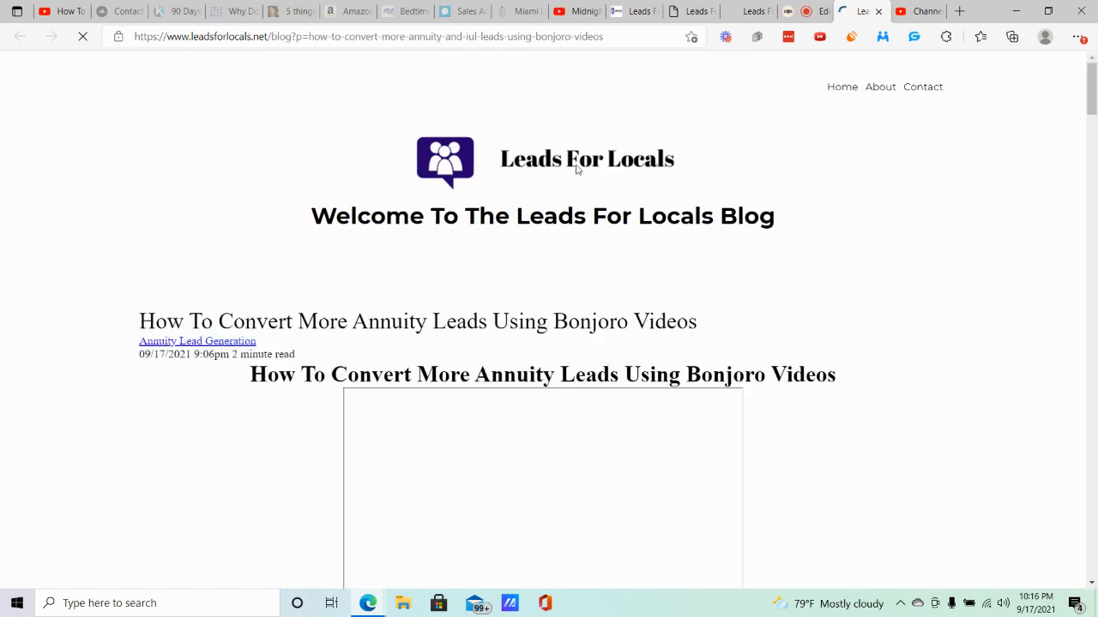
scroll(586, 182, down, 4)
scroll(589, 176, up, 4)
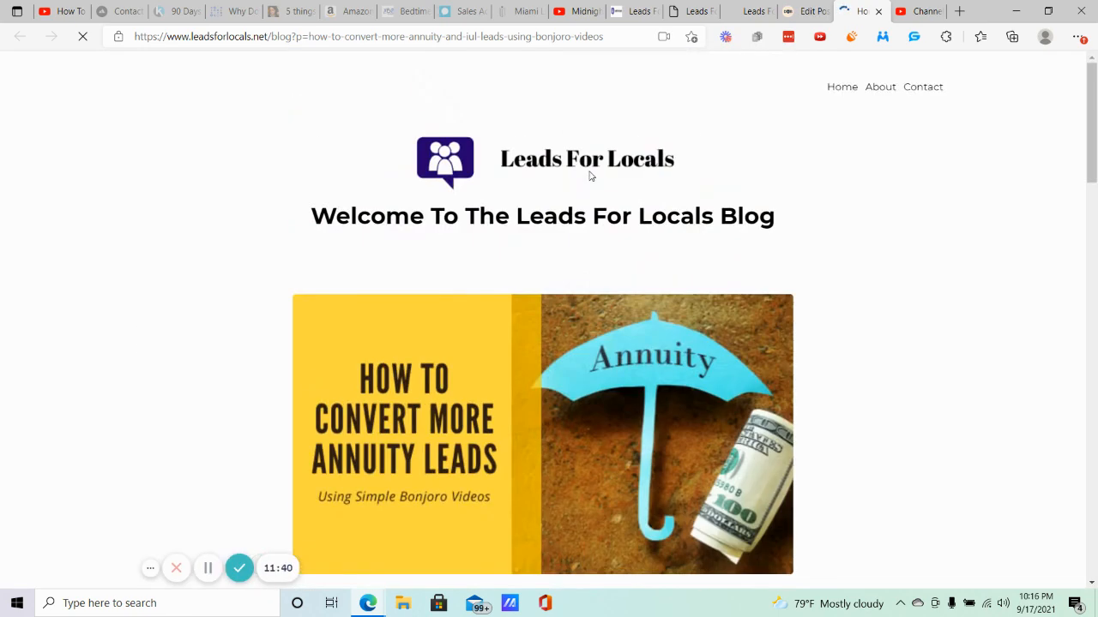
click(515, 36)
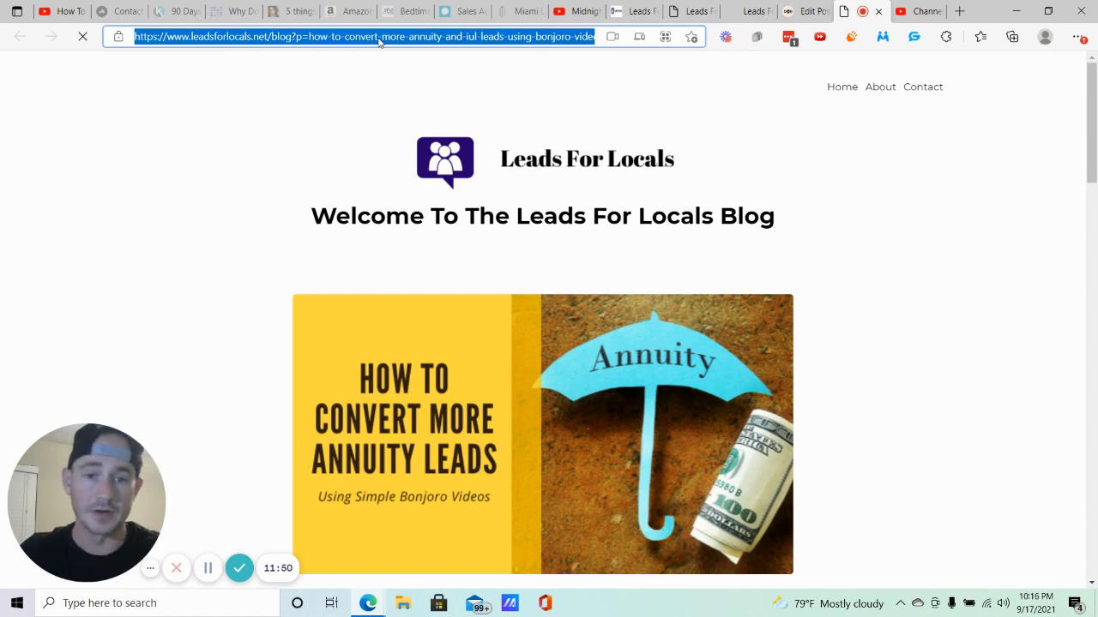
scroll(598, 291, down, 1)
scroll(619, 256, down, 1)
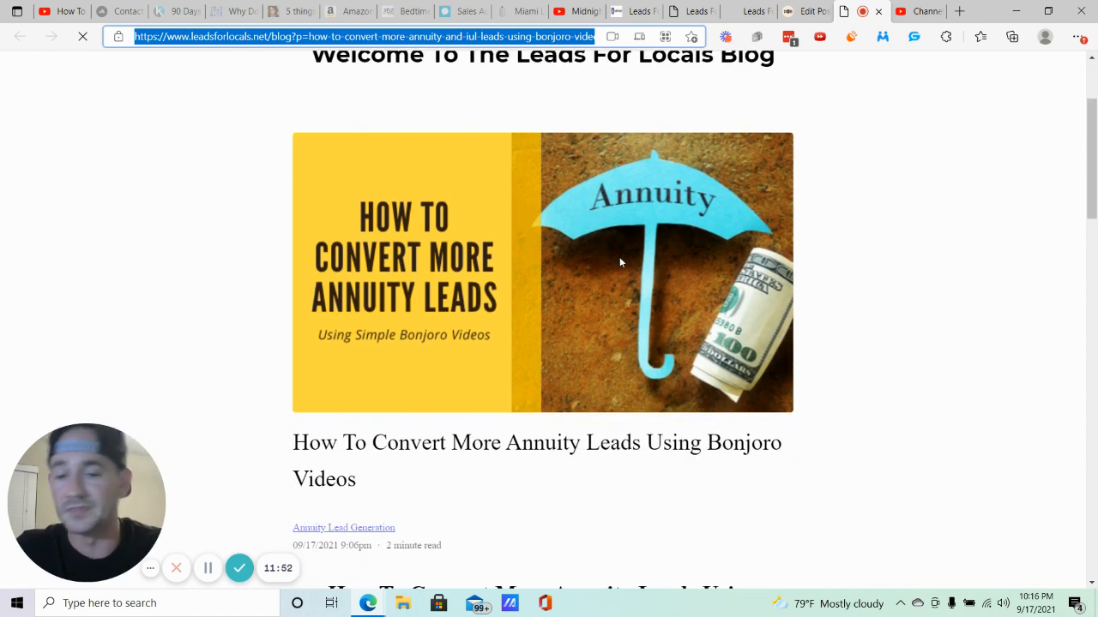
scroll(576, 275, up, 2)
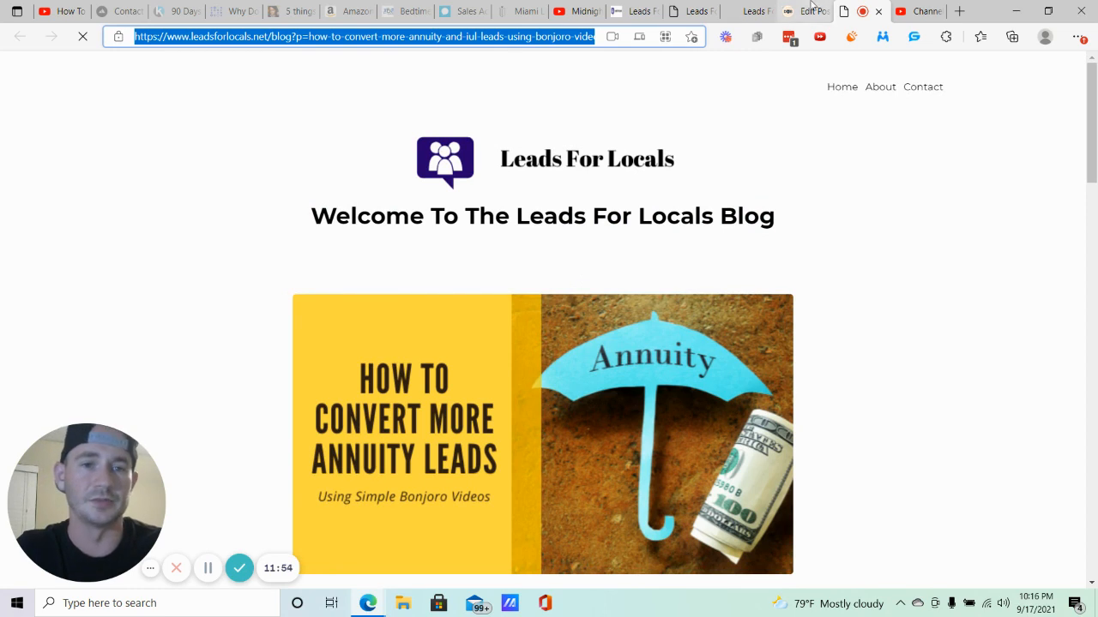